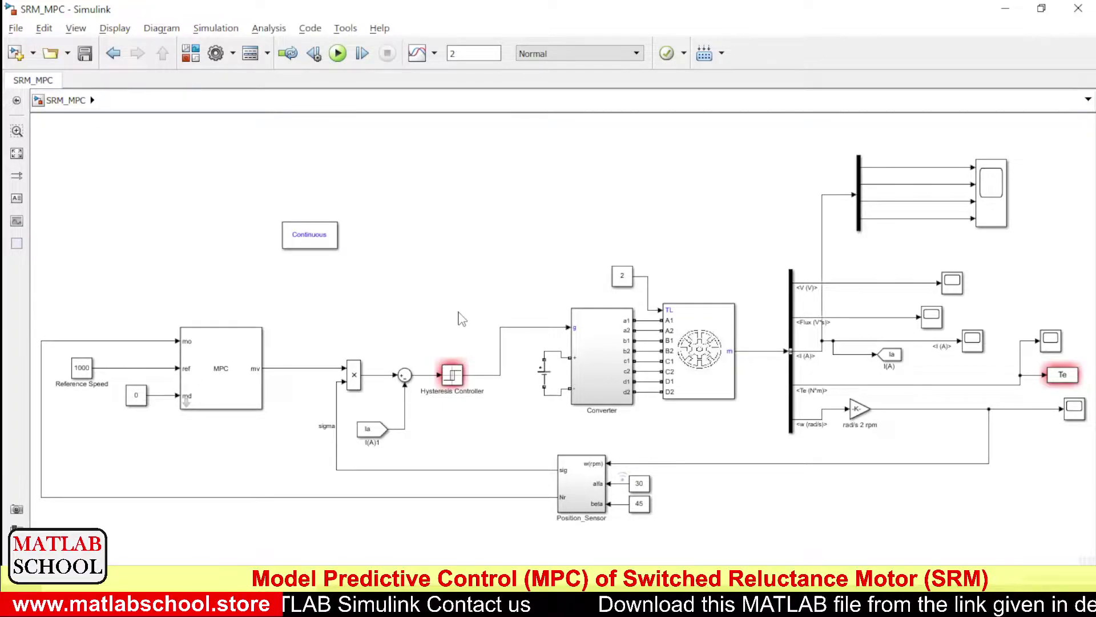
# Inspect the speed signal into Position_Sensor, the Position_Sensor block, and the current signal entering the sum
pyautogui.click(990, 451)
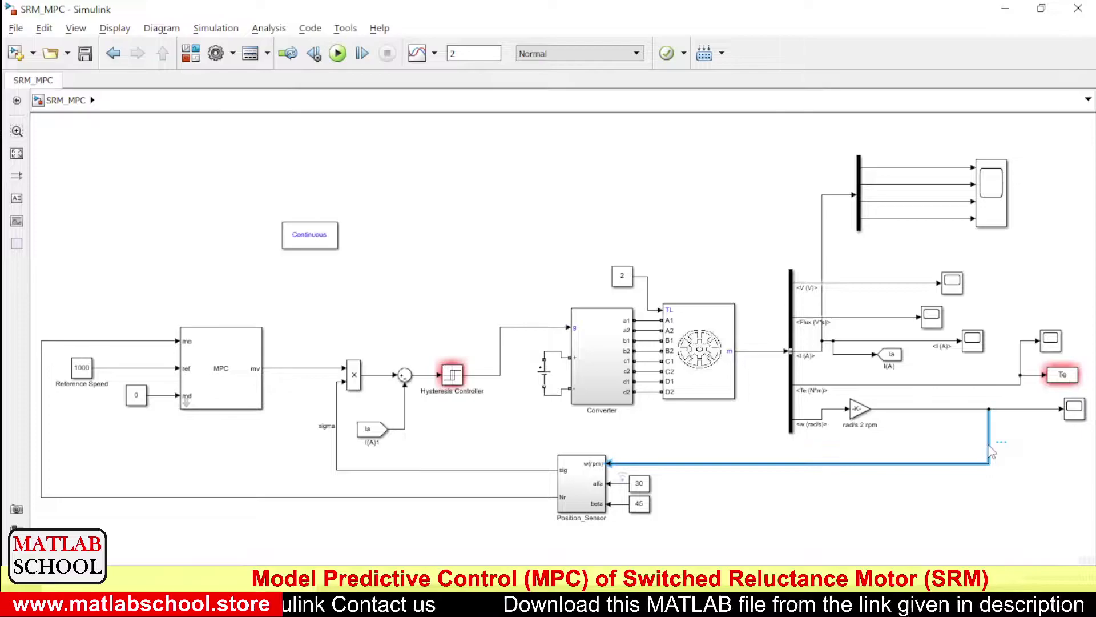
pyautogui.click(933, 446)
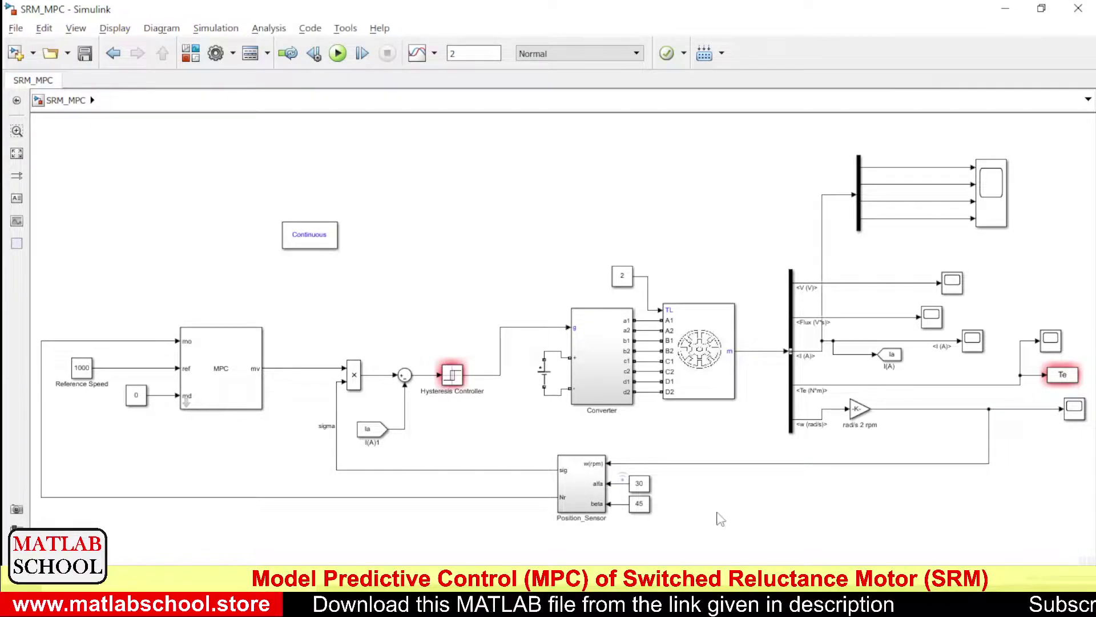
pyautogui.click(598, 508)
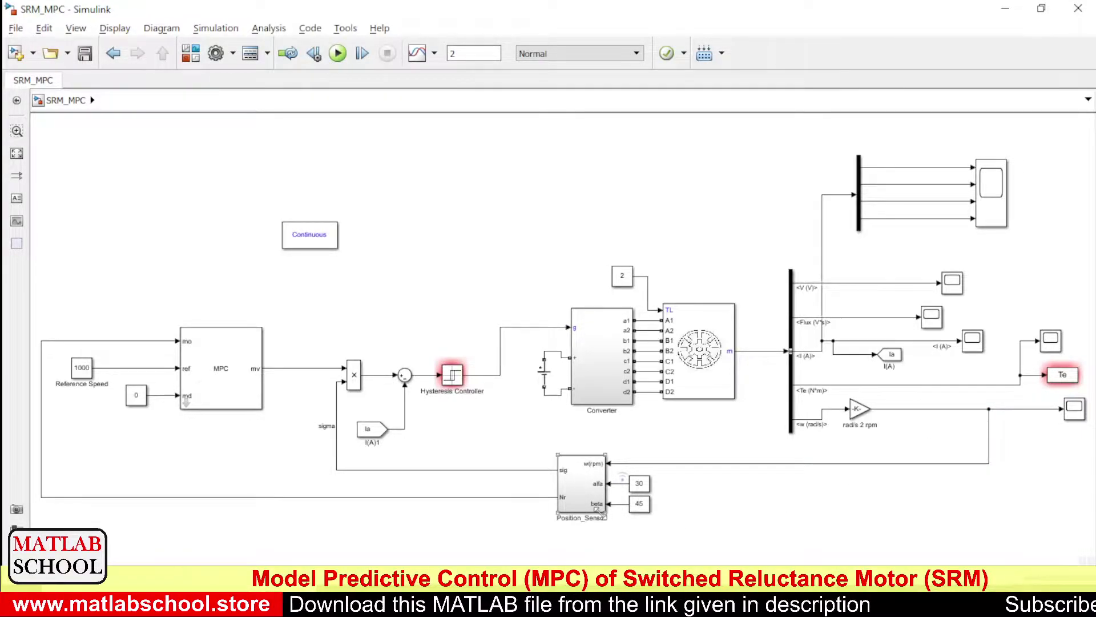
pyautogui.click(405, 422)
pyautogui.click(718, 481)
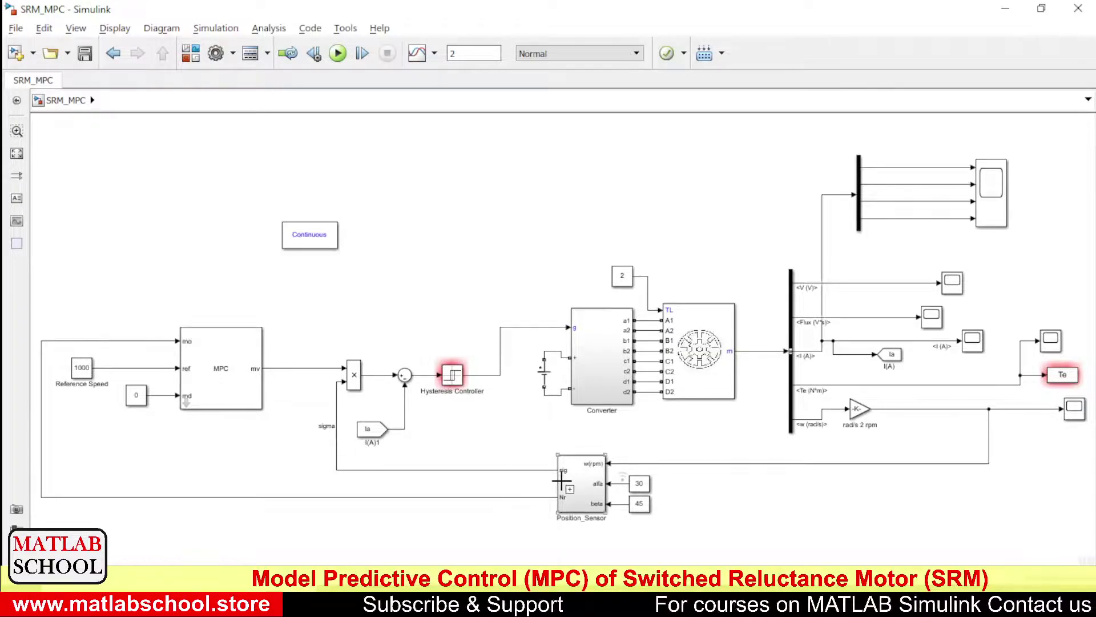
# Look inside the Position_Sensor subsystem at its Discrete-Time Integrator, then return to the top-level SRM_MPC diagram
pyautogui.click(588, 495)
pyautogui.doubleClick(588, 496)
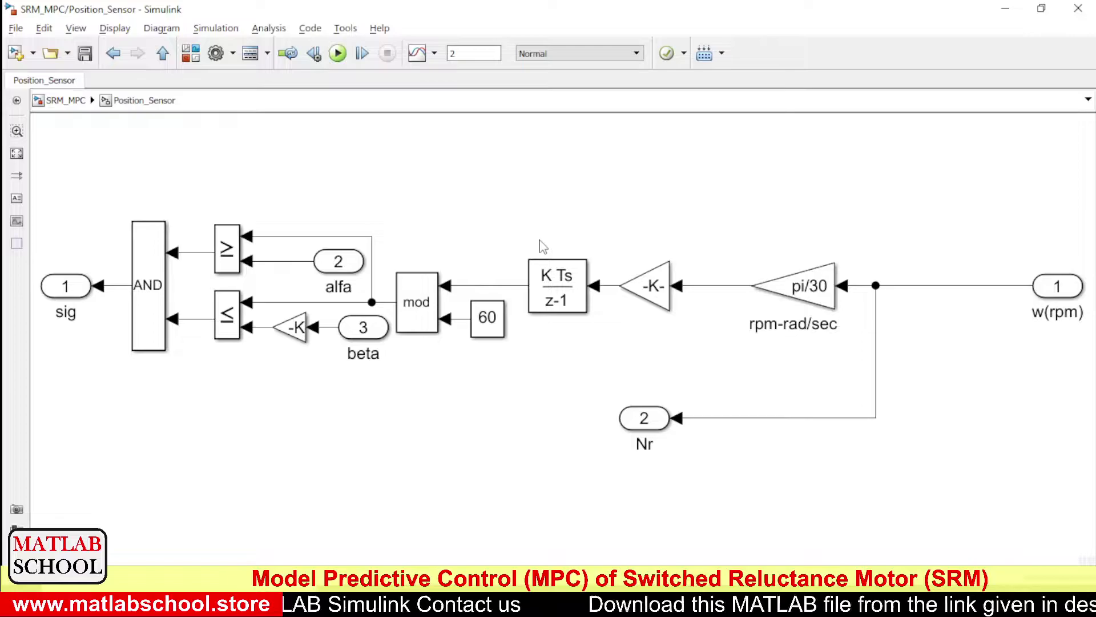
pyautogui.click(552, 283)
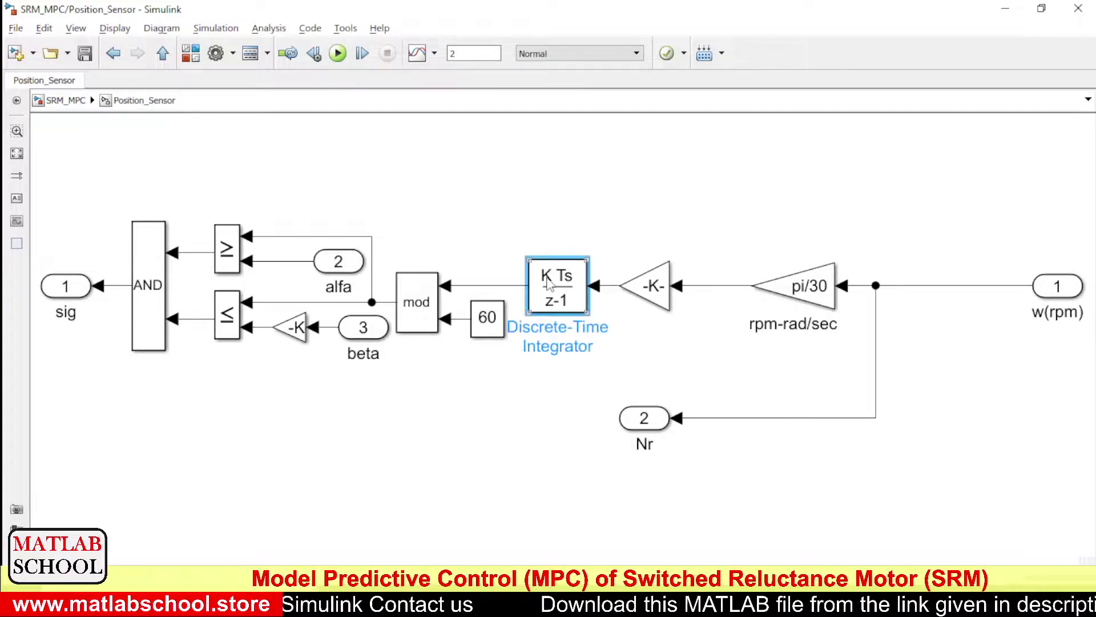
pyautogui.click(451, 204)
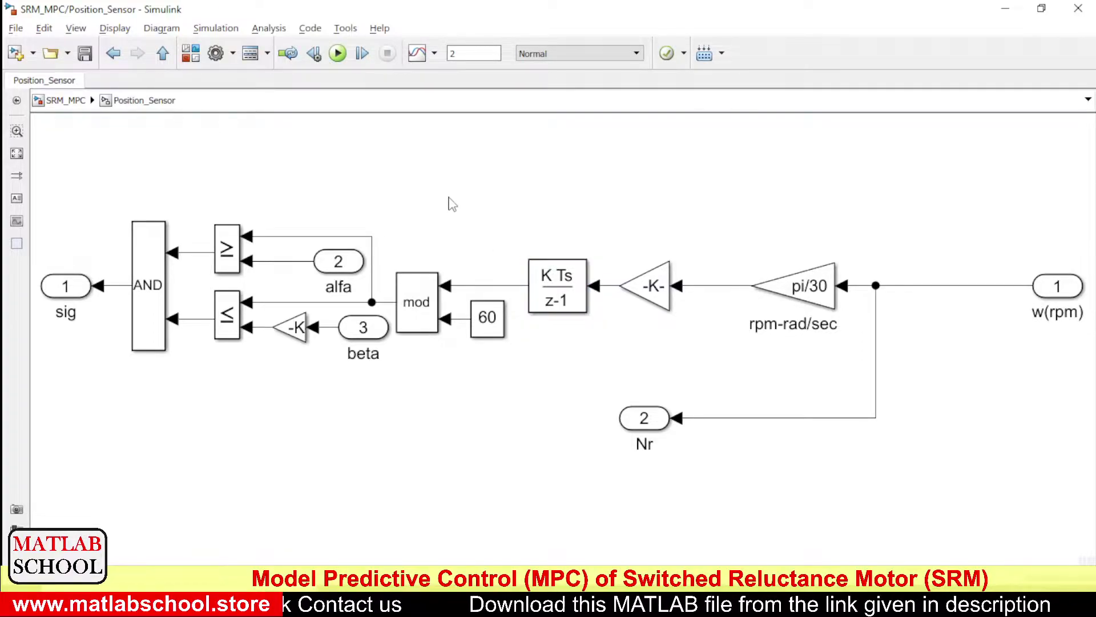
pyautogui.click(73, 107)
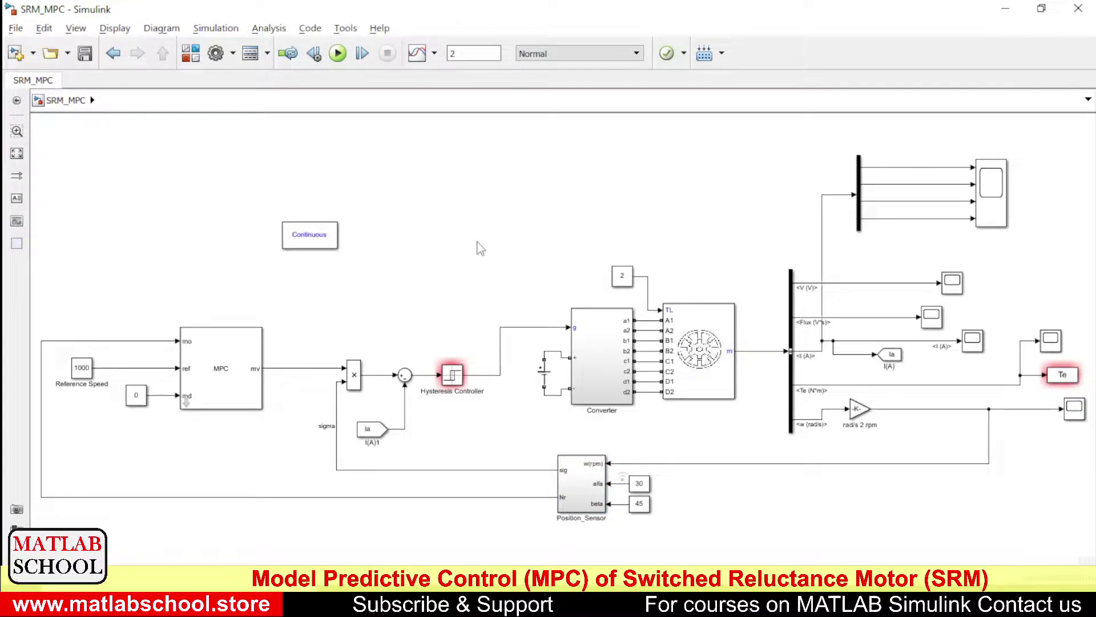
# Inspect the MPC block, its Nr feedback line and the constant 0 disturbance block
pyautogui.click(211, 398)
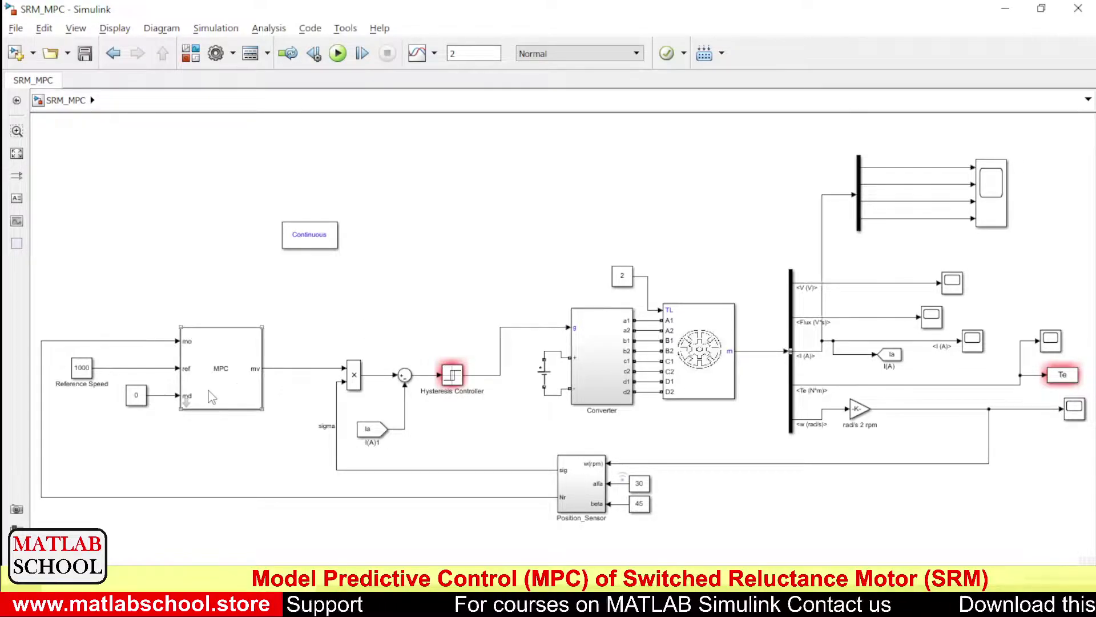
pyautogui.click(392, 506)
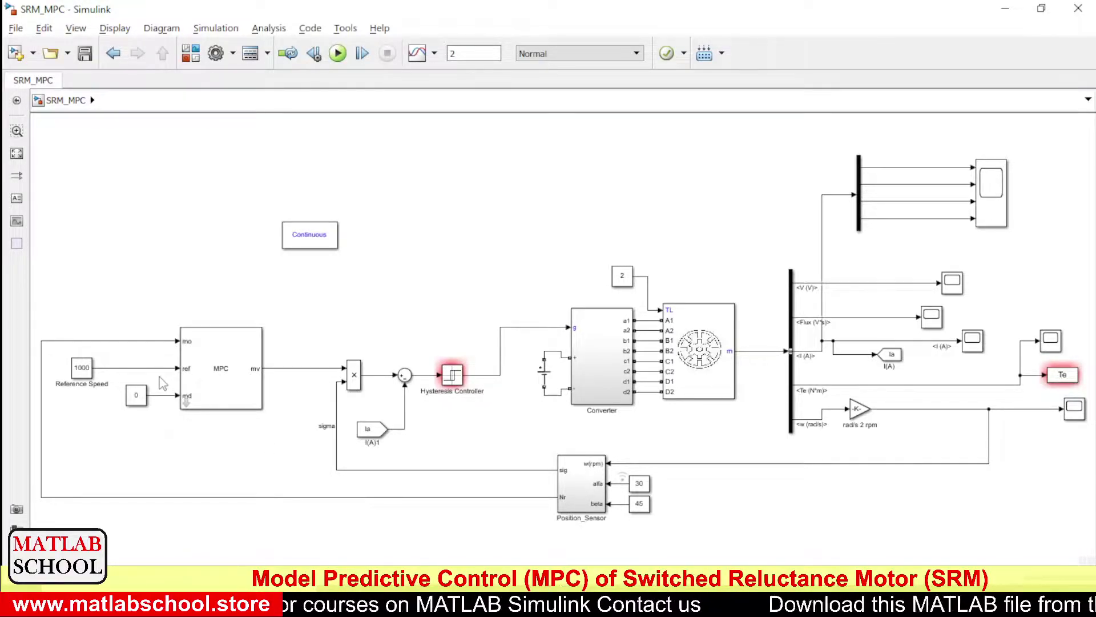
pyautogui.click(131, 342)
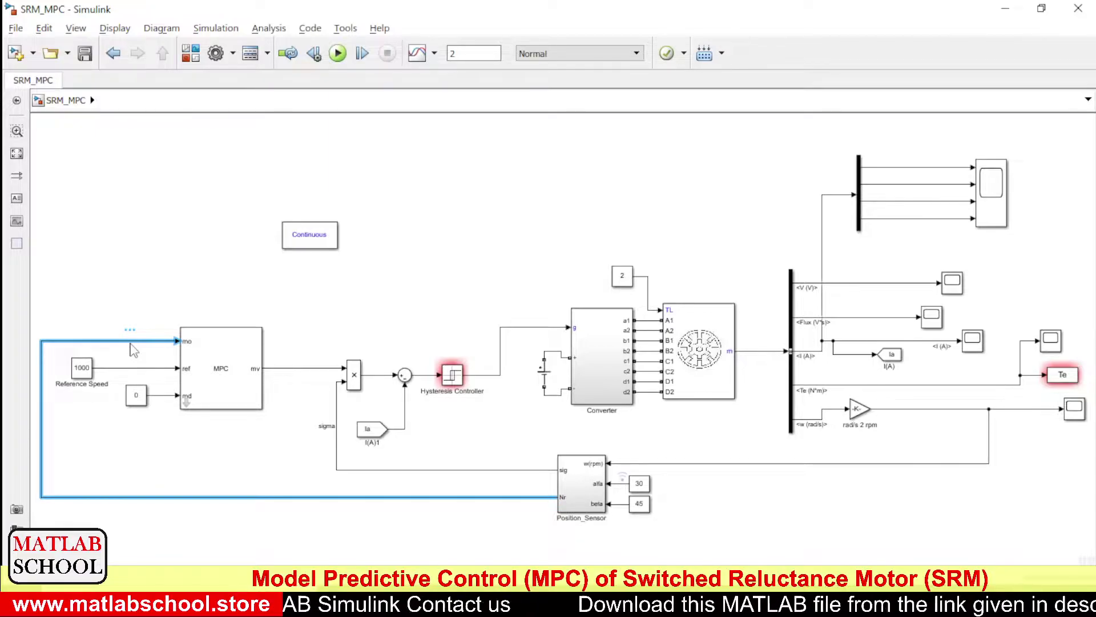
pyautogui.click(148, 248)
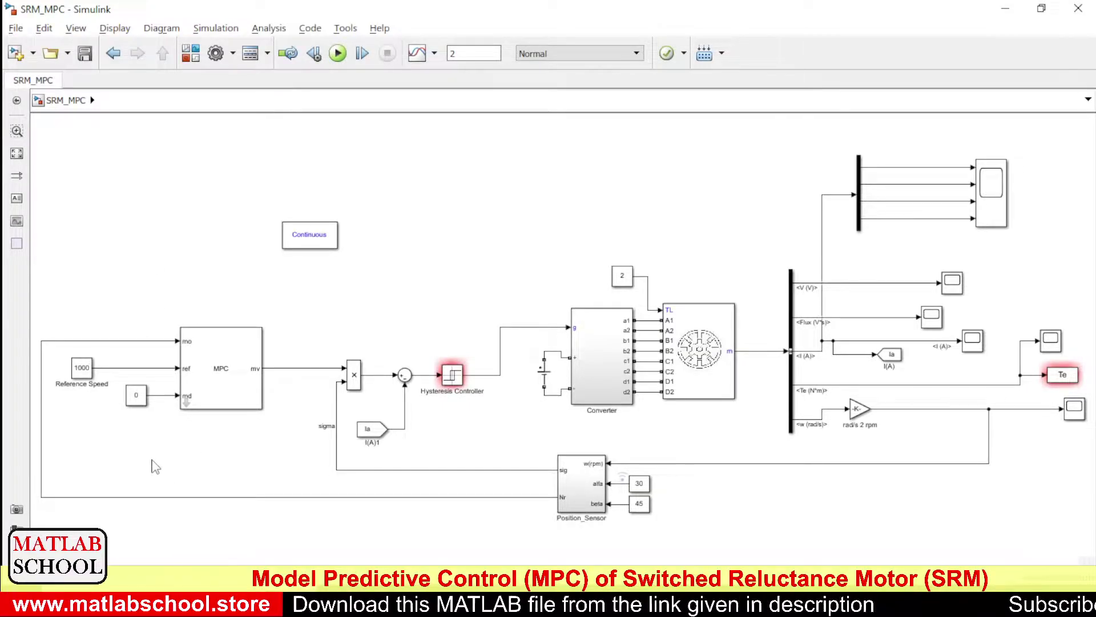
pyautogui.click(142, 401)
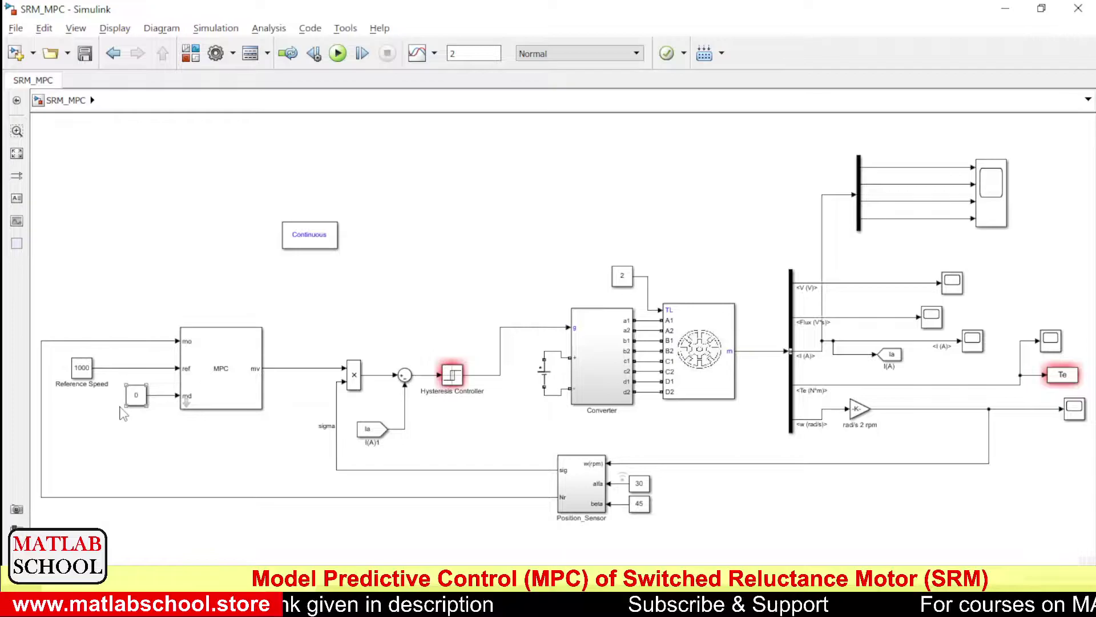
pyautogui.click(185, 451)
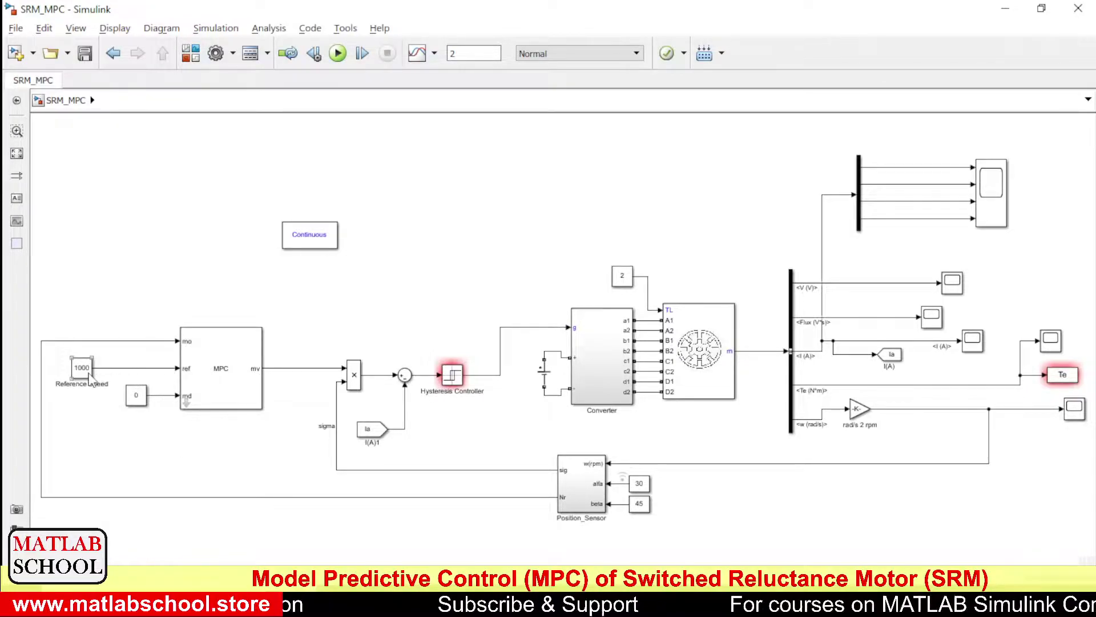
# Review the MPC Controller block parameters in an enlarged dialog, then close it
pyautogui.click(240, 367)
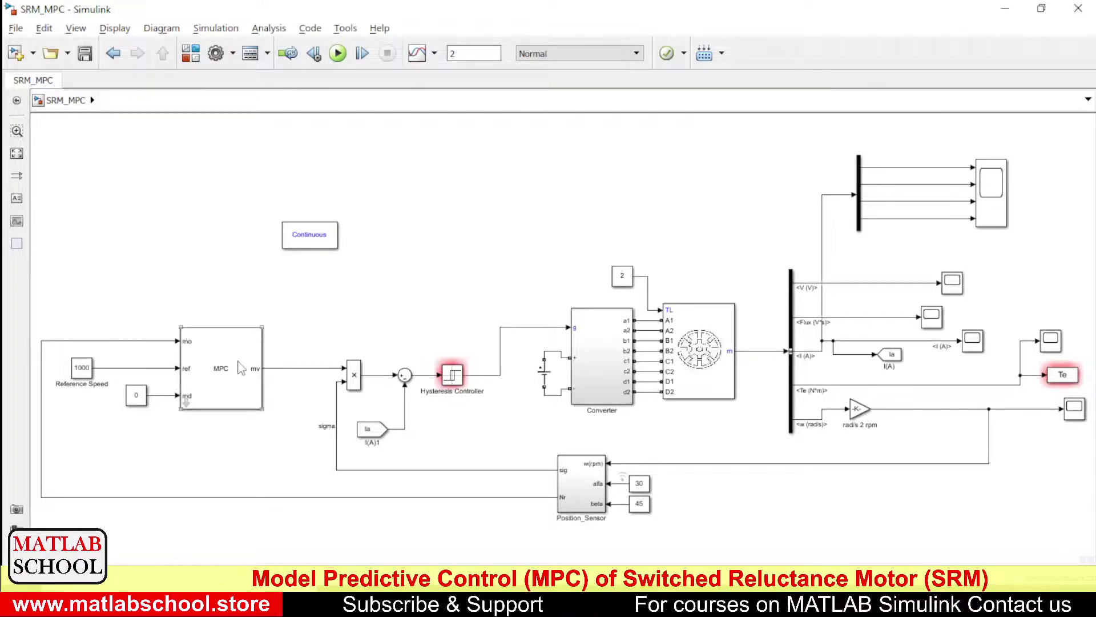
pyautogui.doubleClick(240, 367)
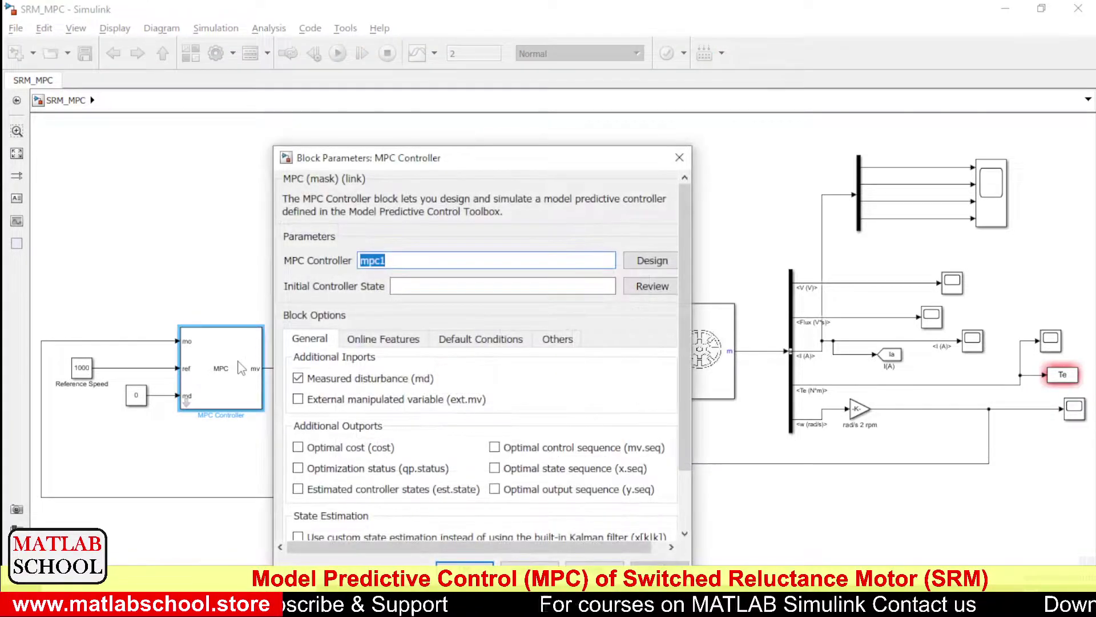
pyautogui.moveTo(489, 162); pyautogui.dragTo(475, 132)
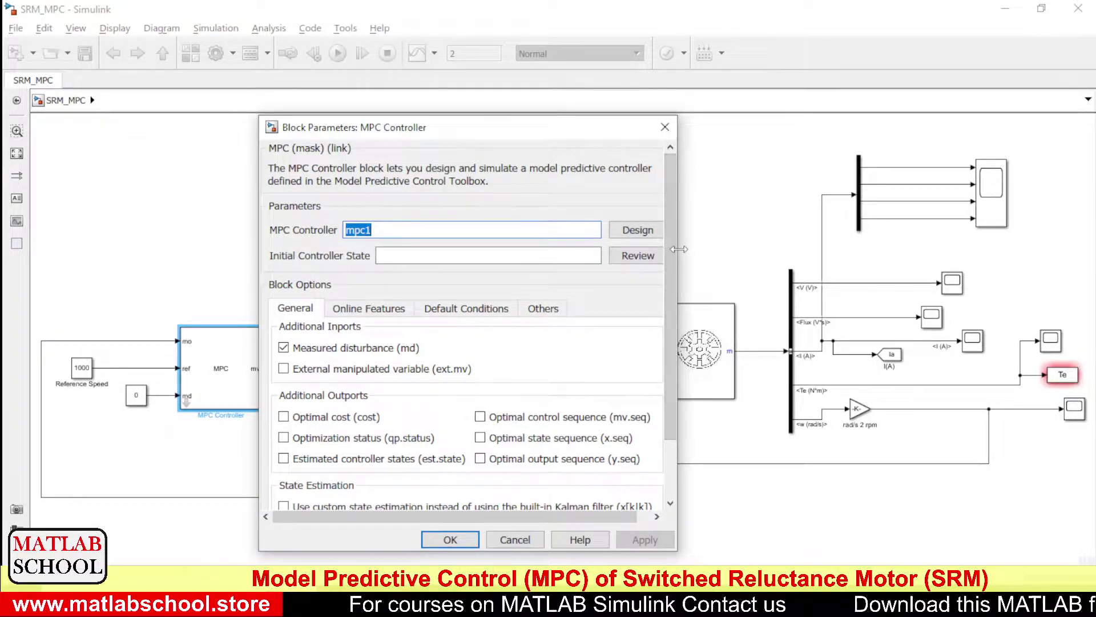
pyautogui.moveTo(679, 255); pyautogui.dragTo(877, 256)
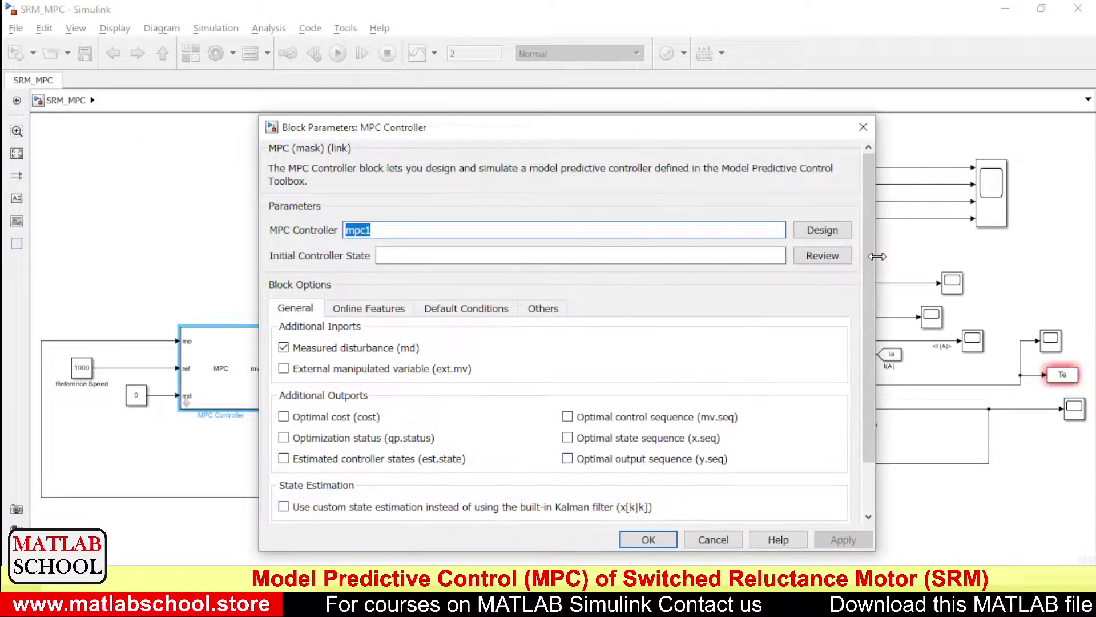
pyautogui.click(778, 197)
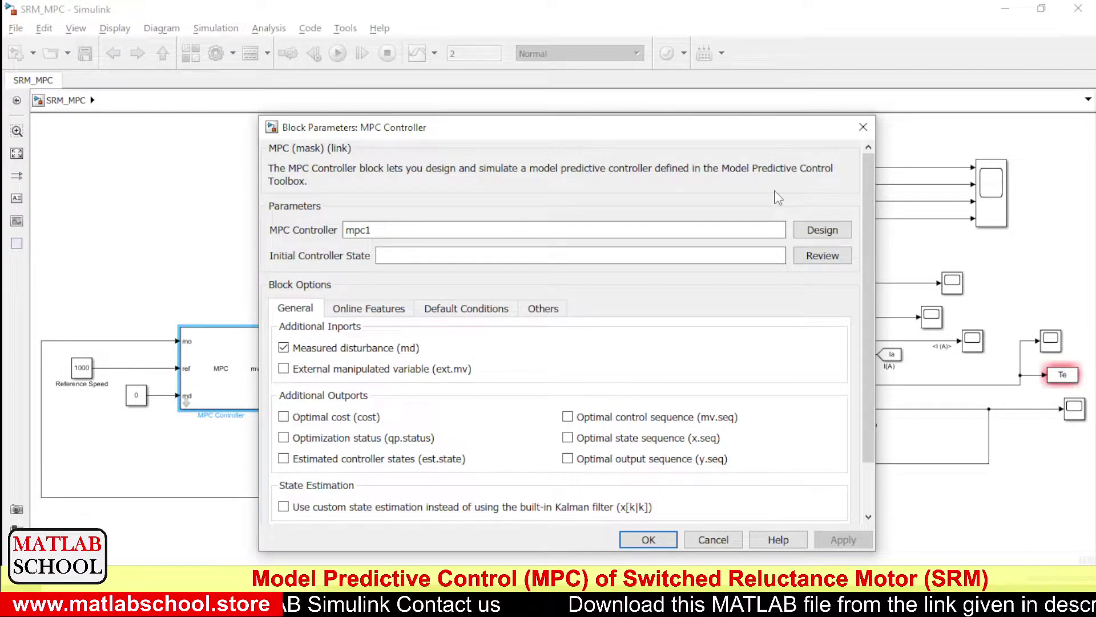
pyautogui.click(866, 129)
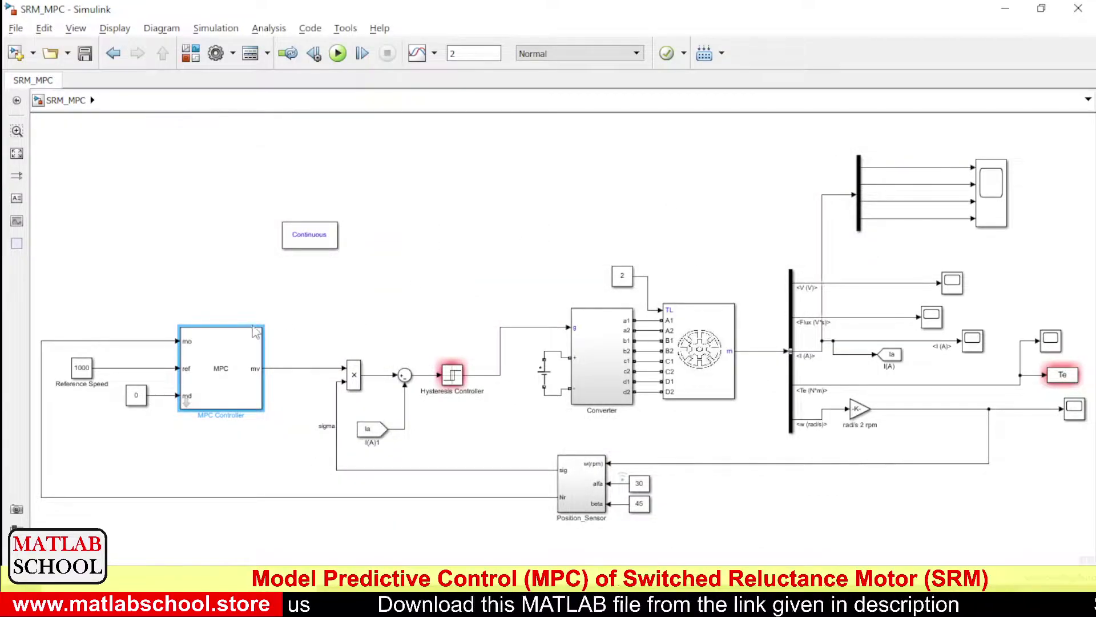
pyautogui.doubleClick(255, 357)
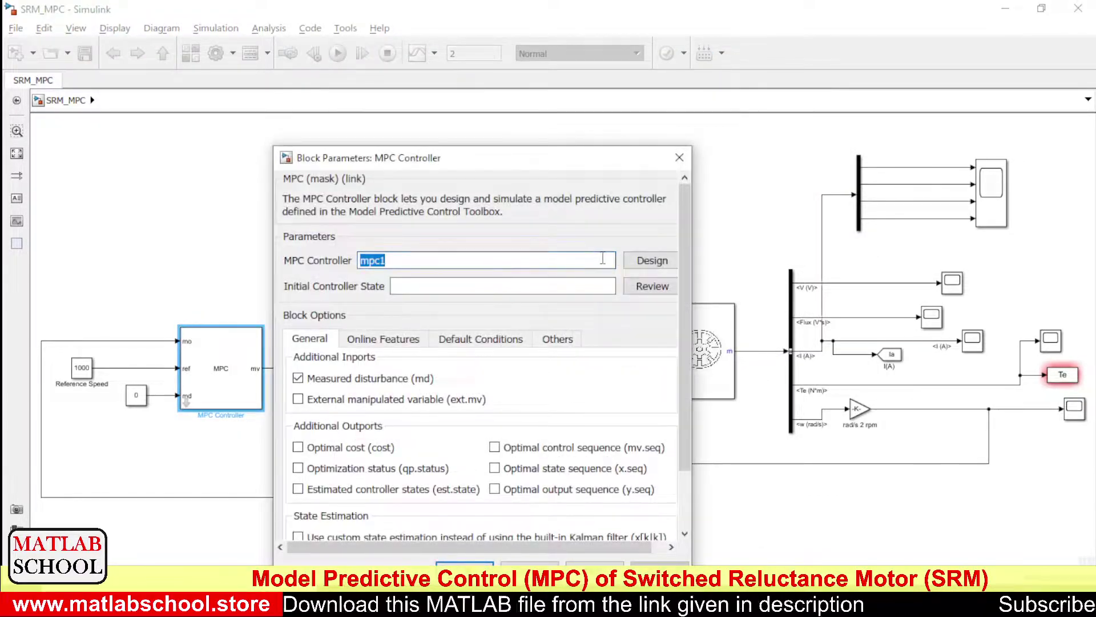
pyautogui.click(679, 157)
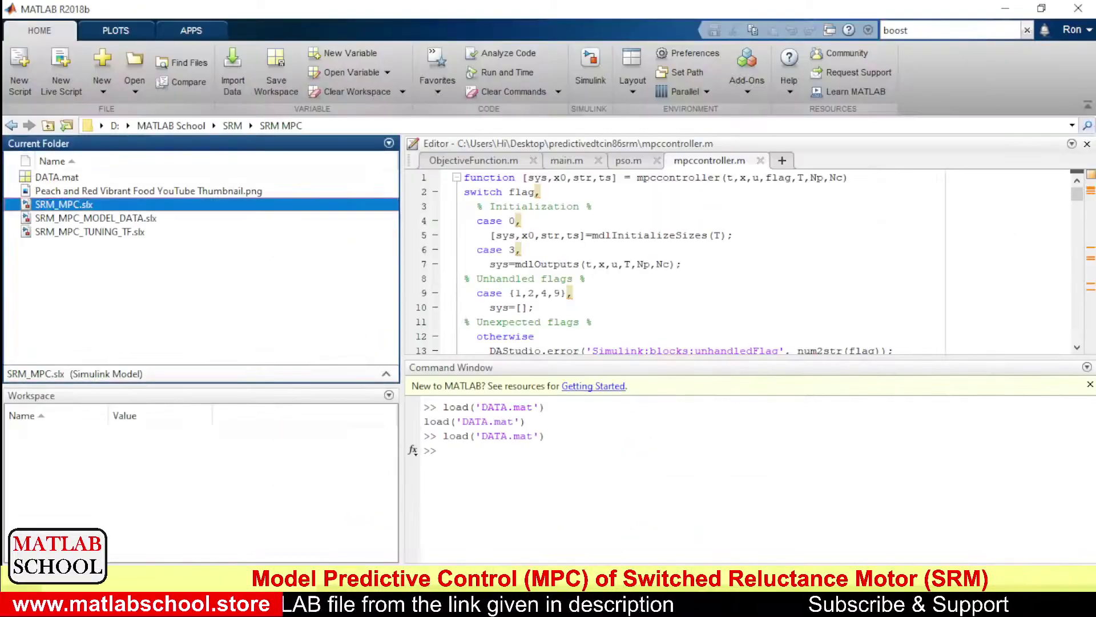
# Load DATA.mat and check the mpc1 and tf6 variables in the Workspace
pyautogui.click(91, 278)
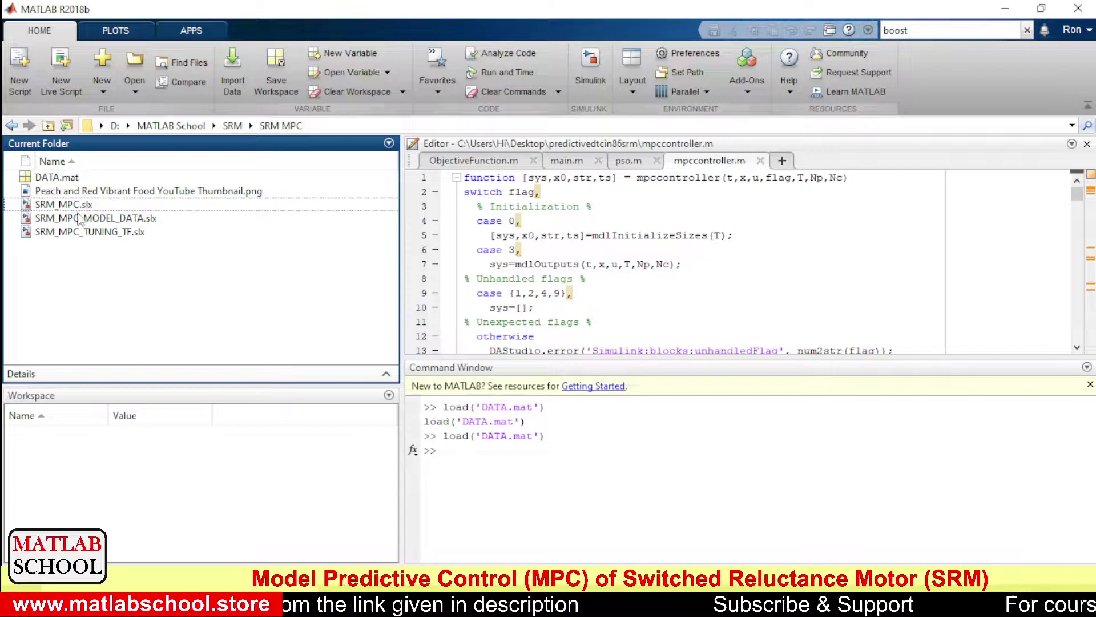
pyautogui.doubleClick(57, 179)
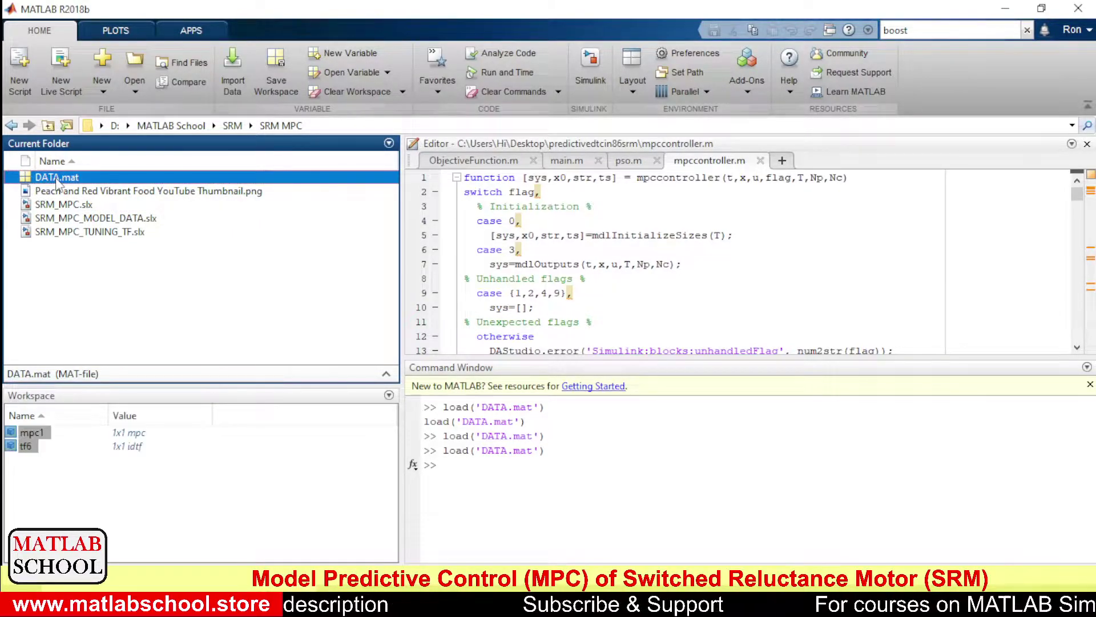
pyautogui.click(21, 473)
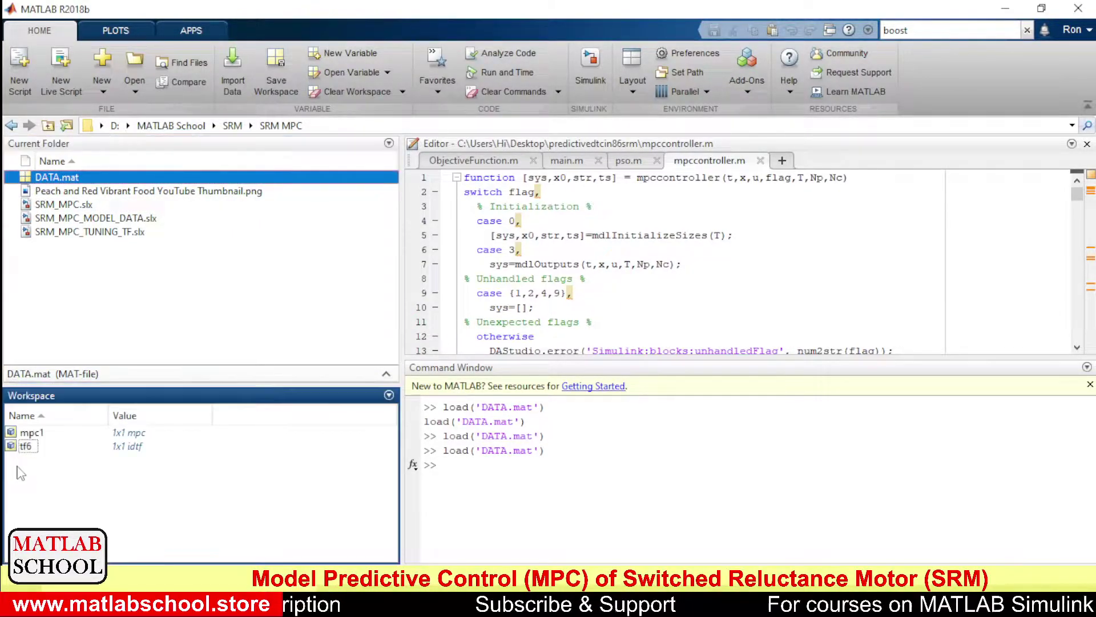
pyautogui.click(26, 434)
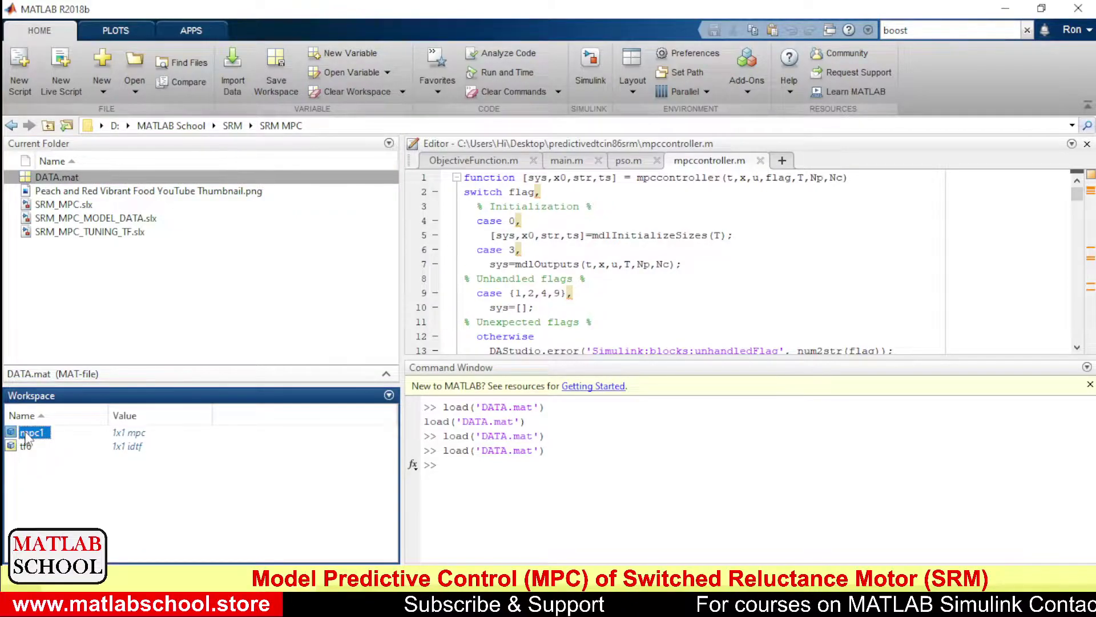
pyautogui.click(41, 486)
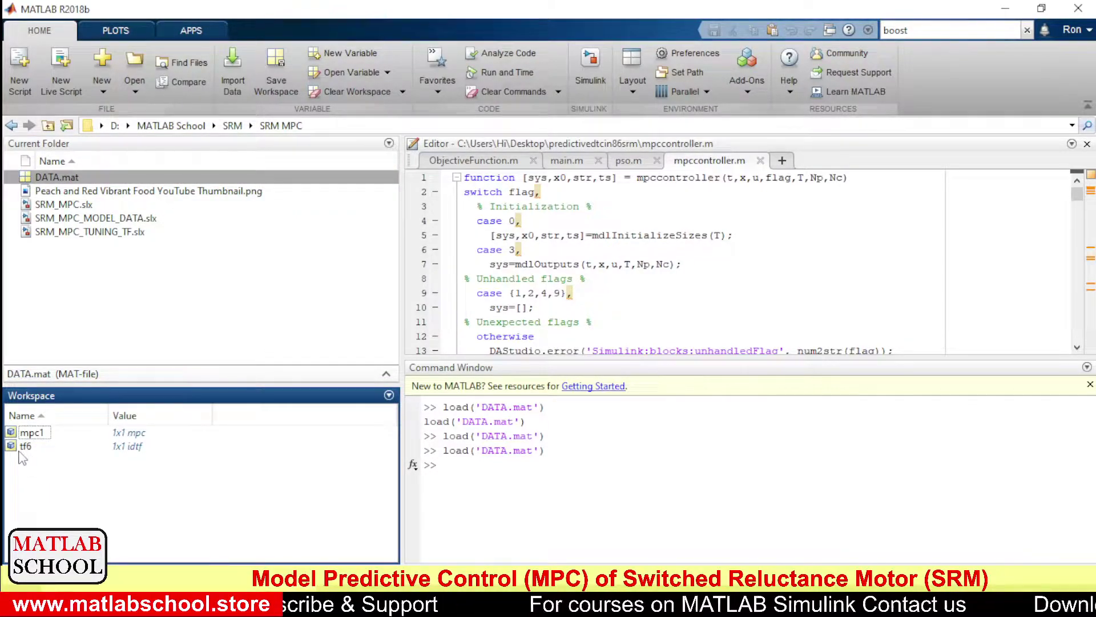
pyautogui.click(23, 447)
pyautogui.click(66, 478)
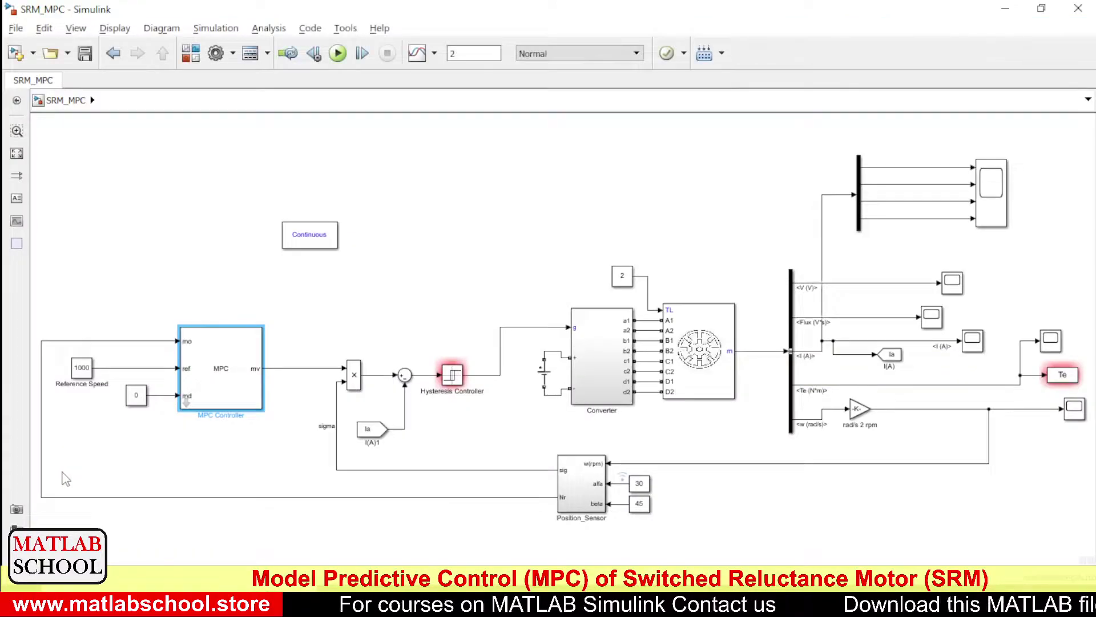
# Run SRM_MPC; it errors on undefined Ts in the Hysteresis Controller, and the file-import fix is cancelled
pyautogui.click(330, 306)
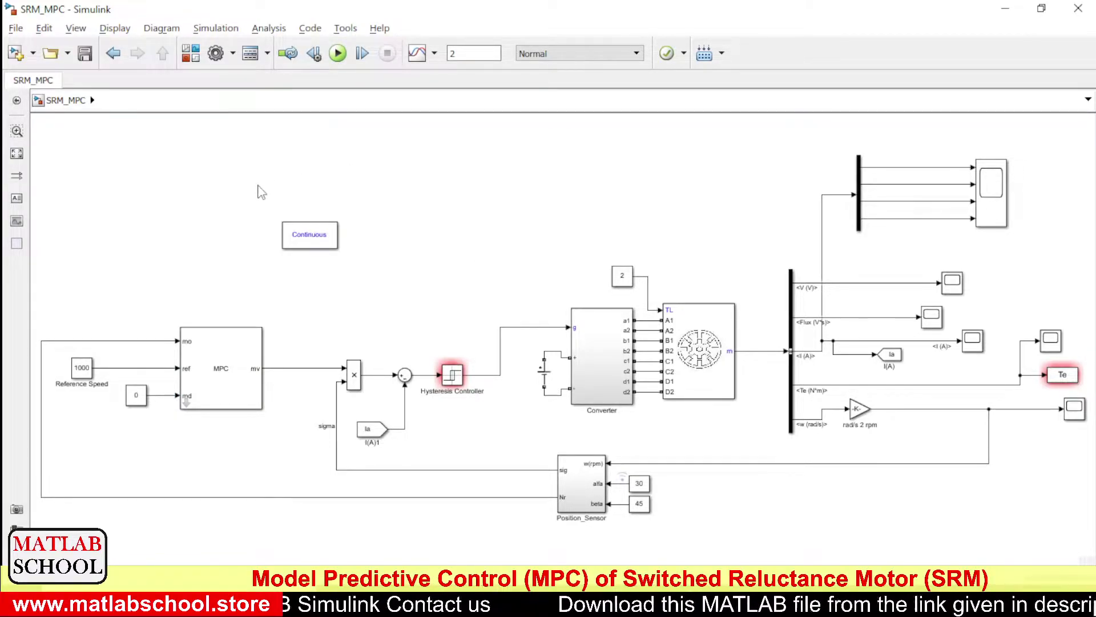
pyautogui.click(337, 53)
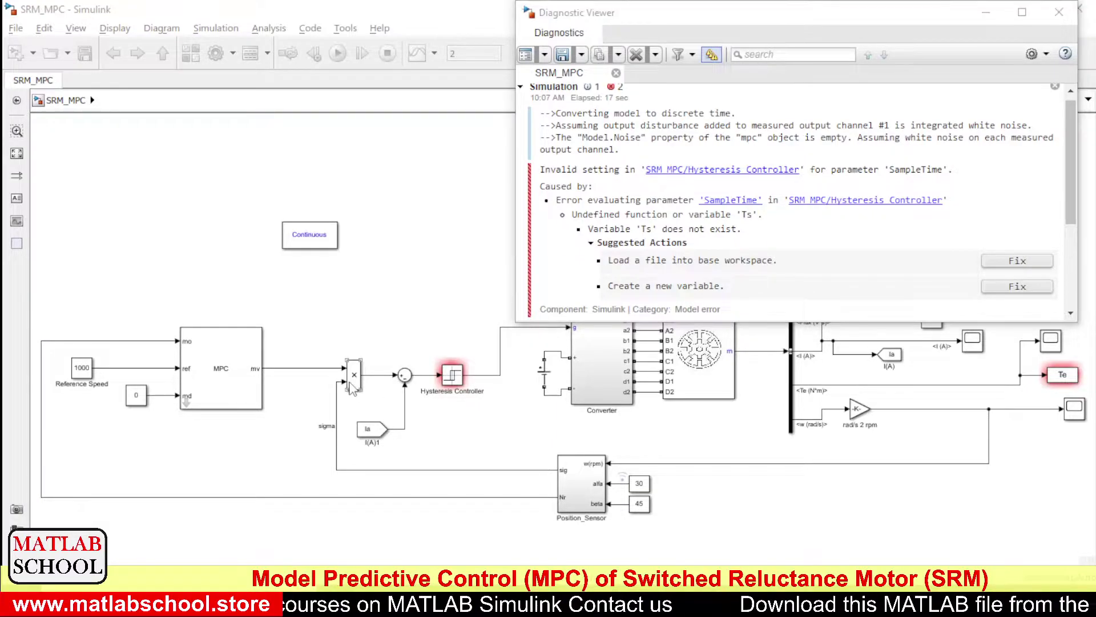
pyautogui.click(1017, 260)
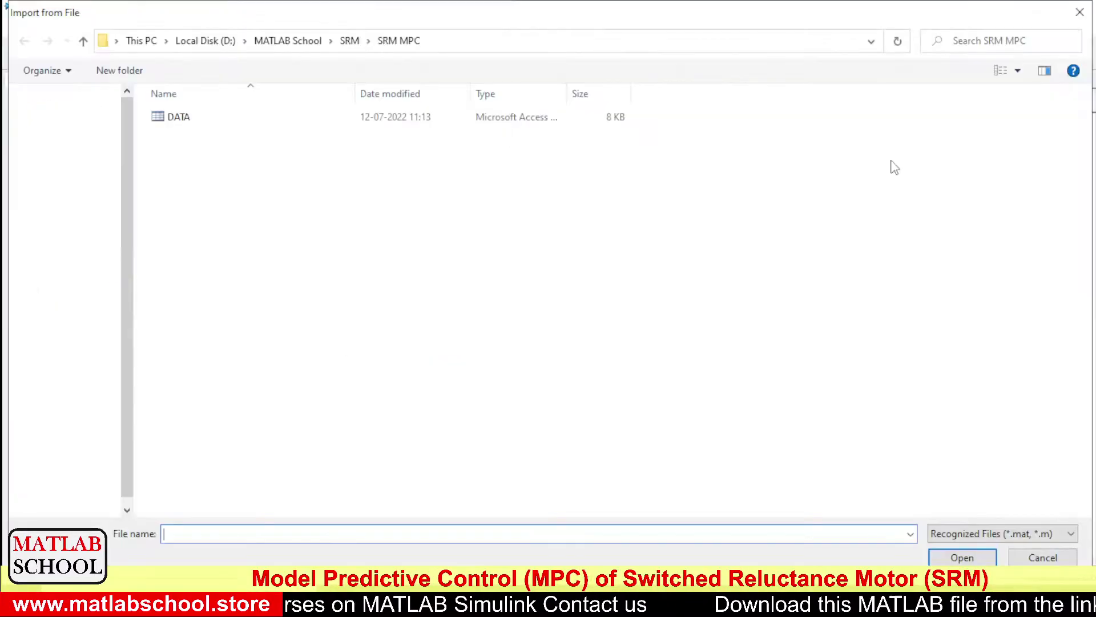
pyautogui.click(1080, 12)
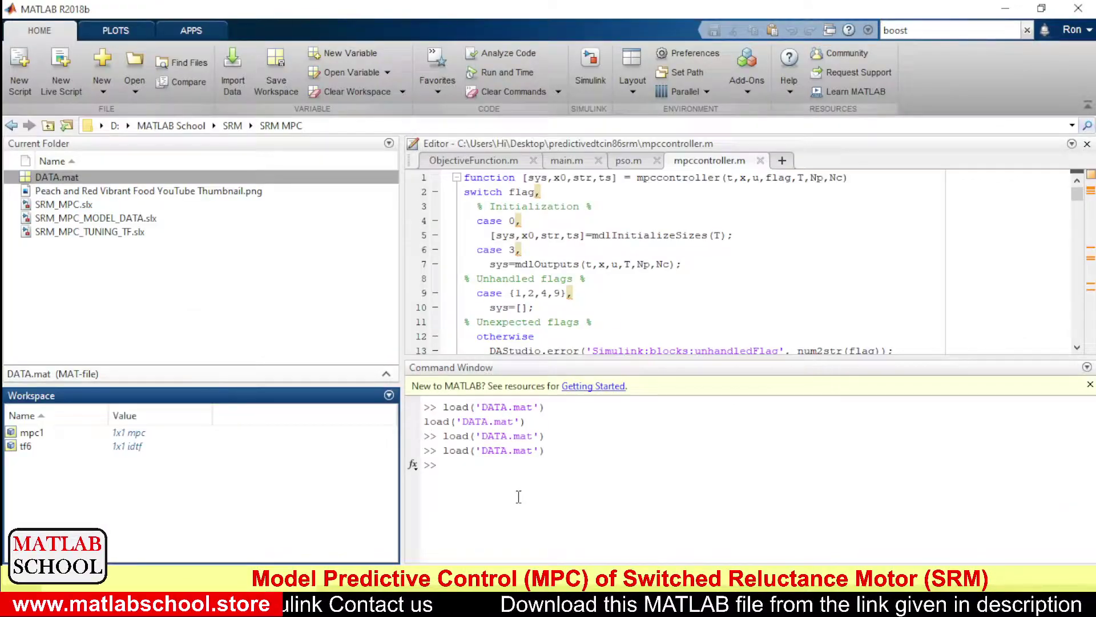
# Define Ts=2e-6 in the Command Window and return to the SRM_MPC model
pyautogui.click(518, 497)
pyautogui.write('T')
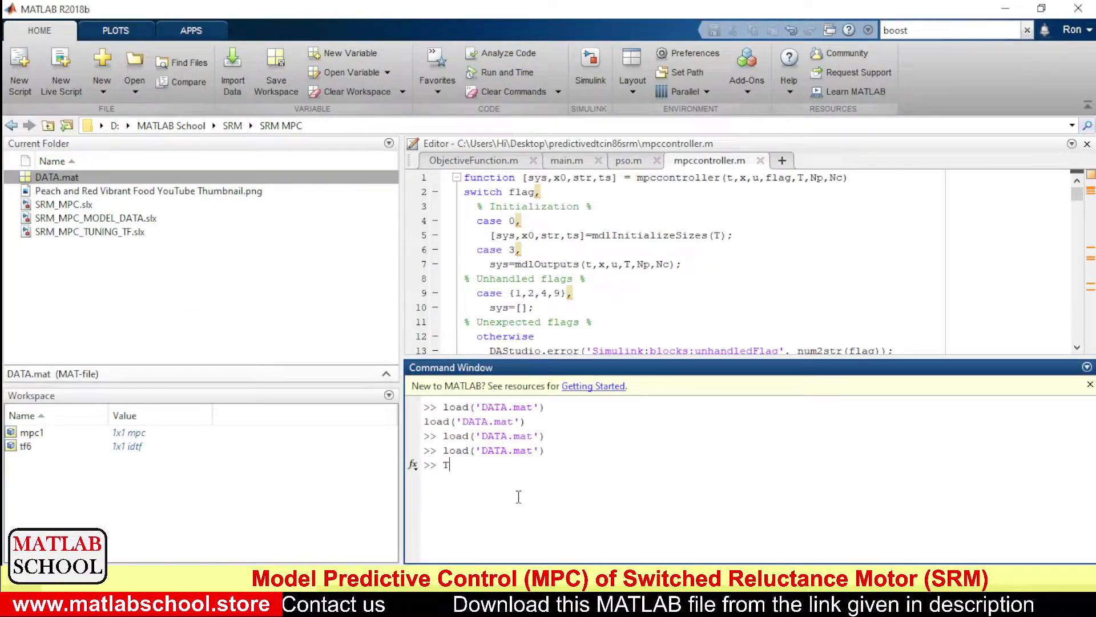
pyautogui.write('s=')
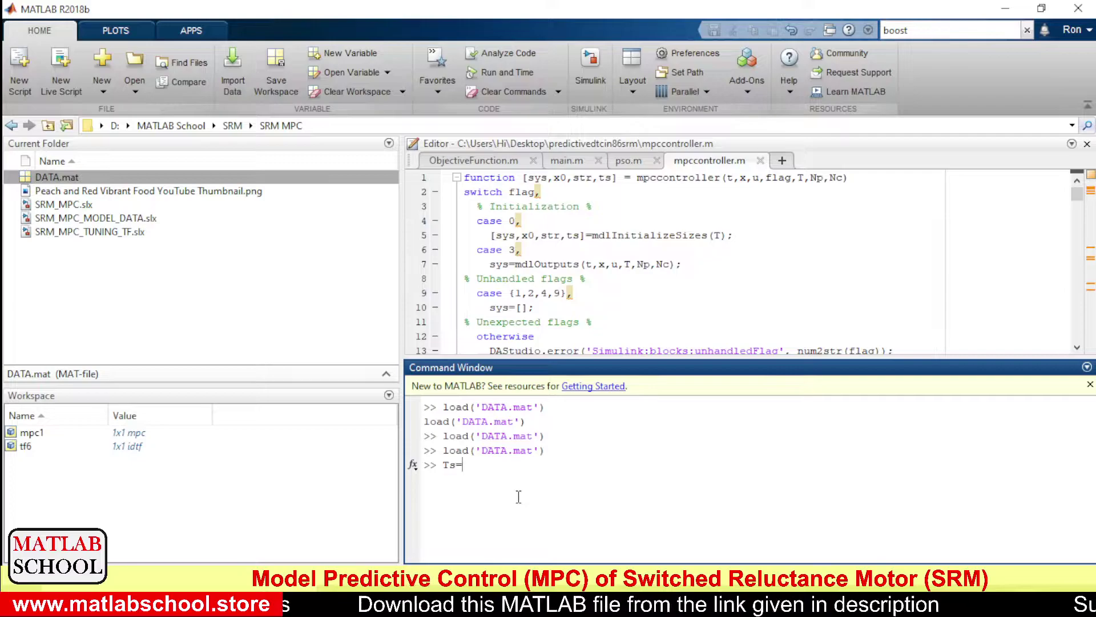
pyautogui.write('2e-')
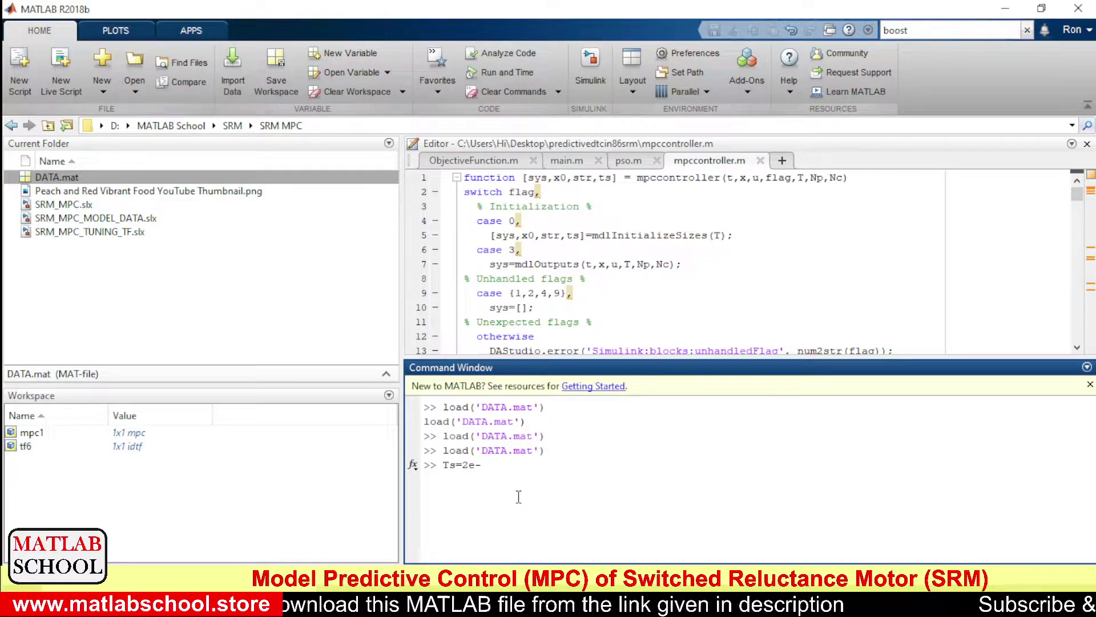
pyautogui.write('6')
pyautogui.press('Return')
pyautogui.hotkey('alt', 'Tab')
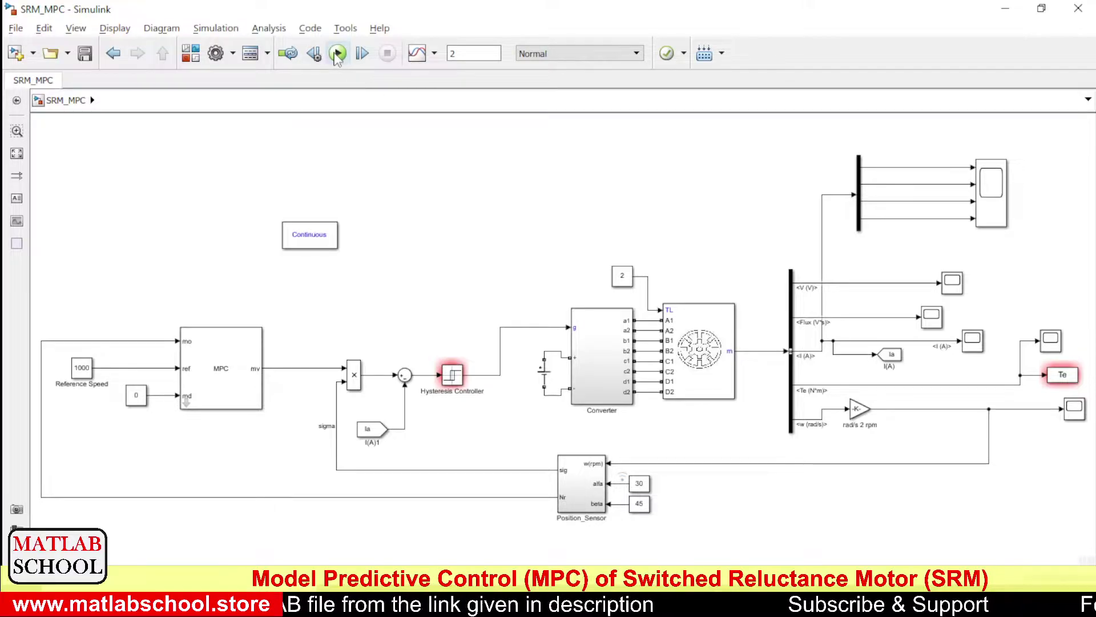
# Rerun SRM_MPC and view the speed scope showing speed settling steadily at about 1000 rpm
pyautogui.click(338, 55)
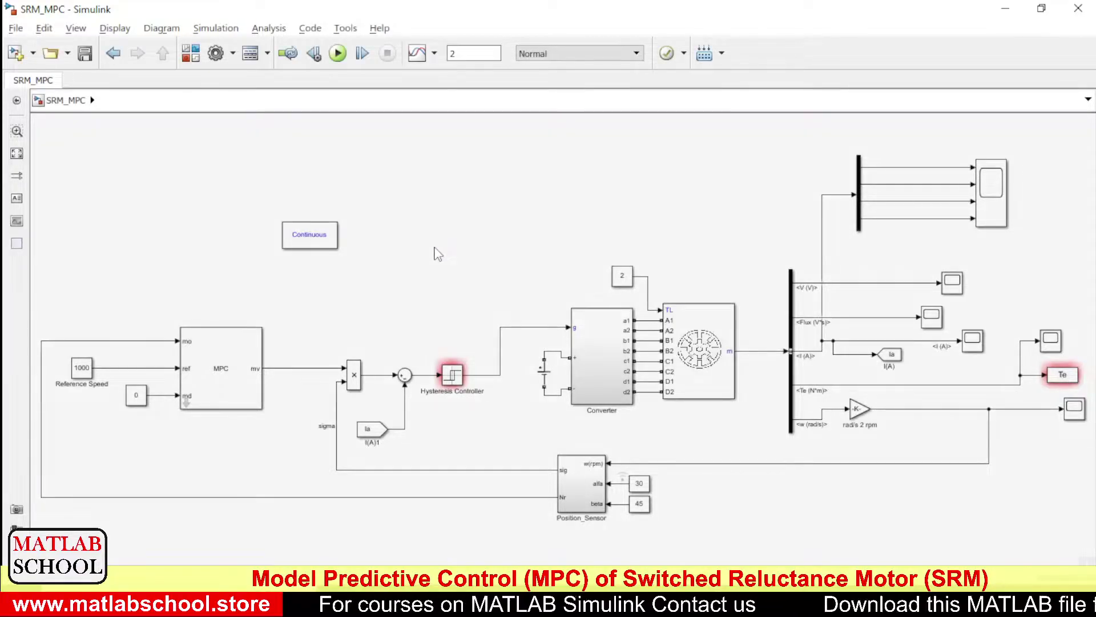
pyautogui.hotkey('ctrl', 't')
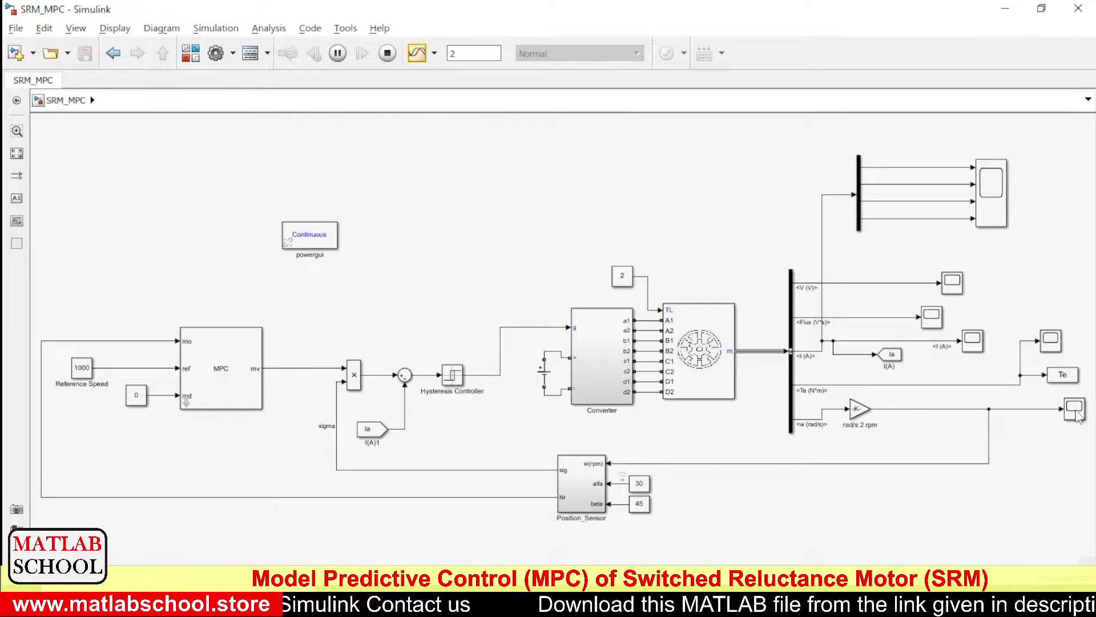
pyautogui.doubleClick(1077, 415)
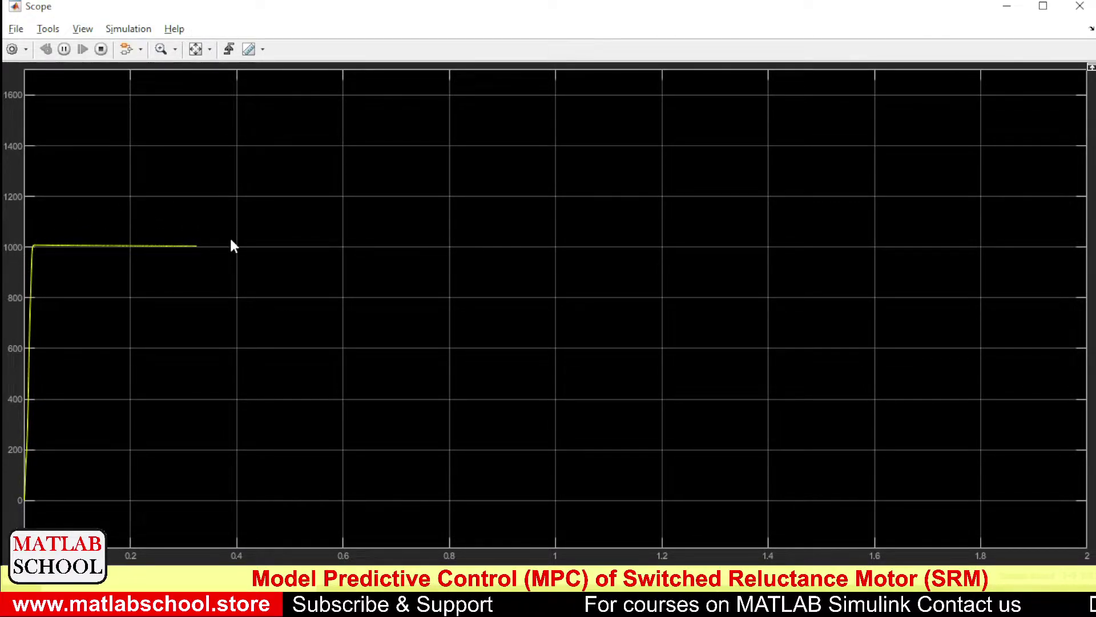
pyautogui.click(1008, 11)
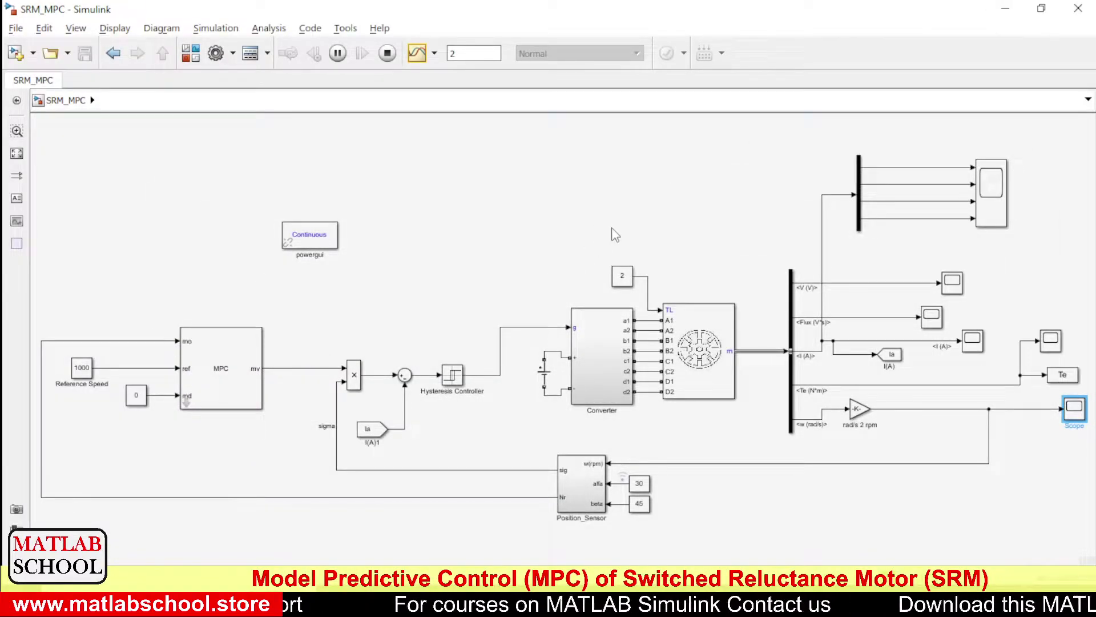
pyautogui.click(679, 342)
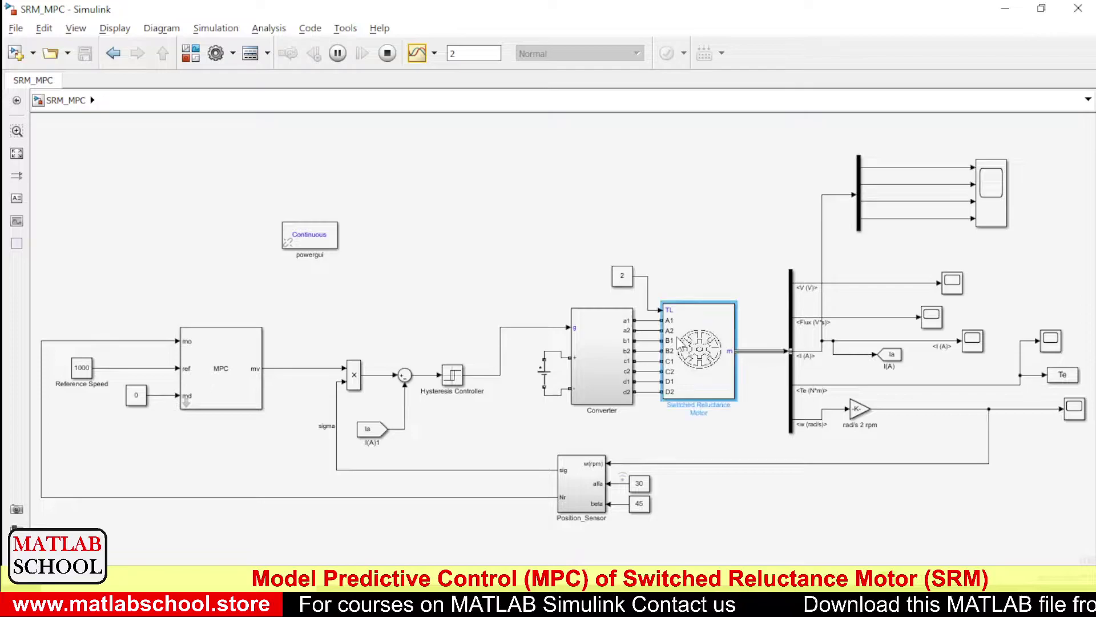
pyautogui.doubleClick(680, 343)
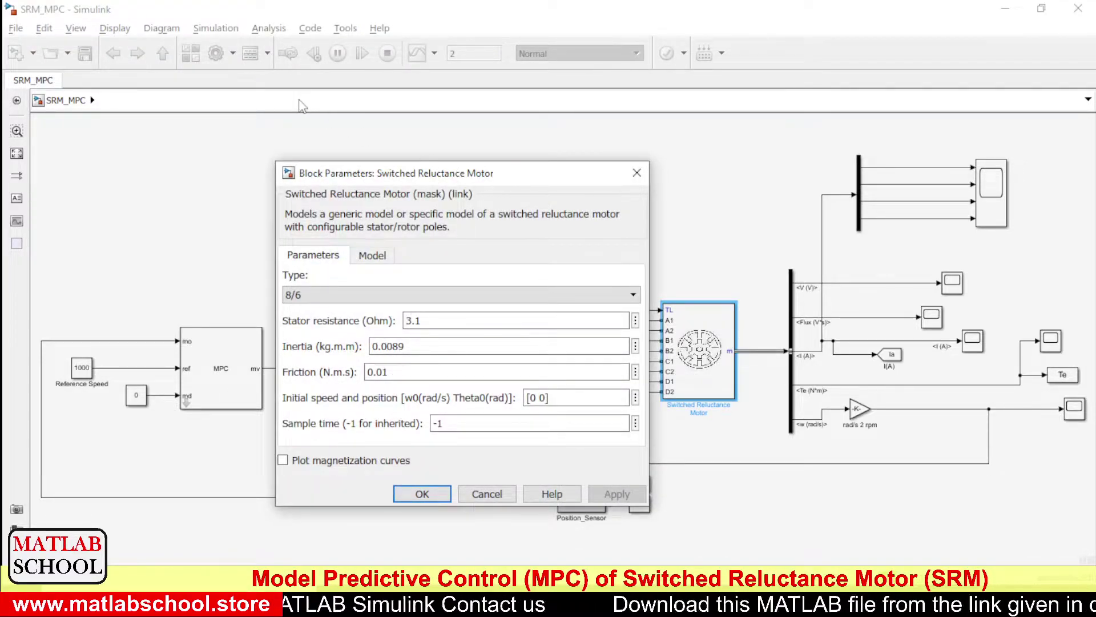
pyautogui.moveTo(446, 177); pyautogui.dragTo(268, 138)
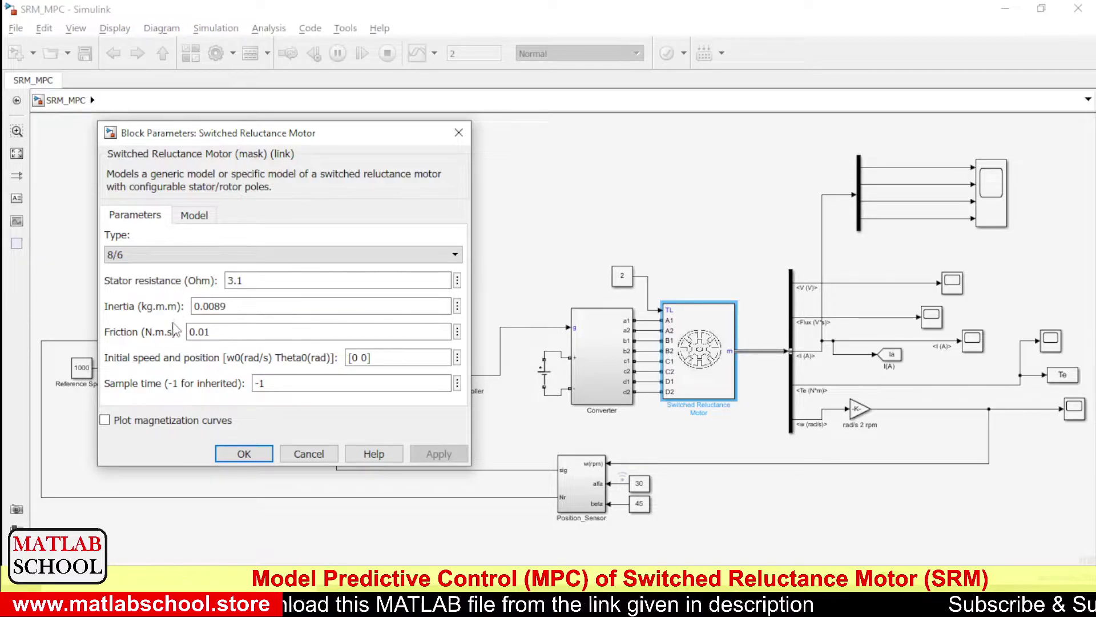
pyautogui.click(195, 216)
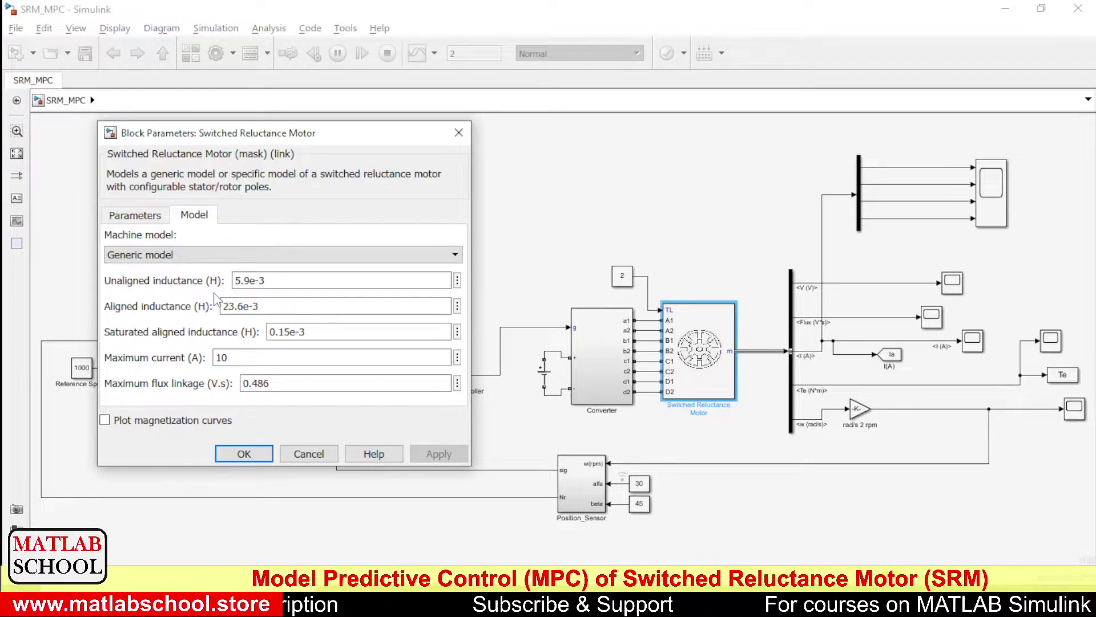
pyautogui.click(458, 135)
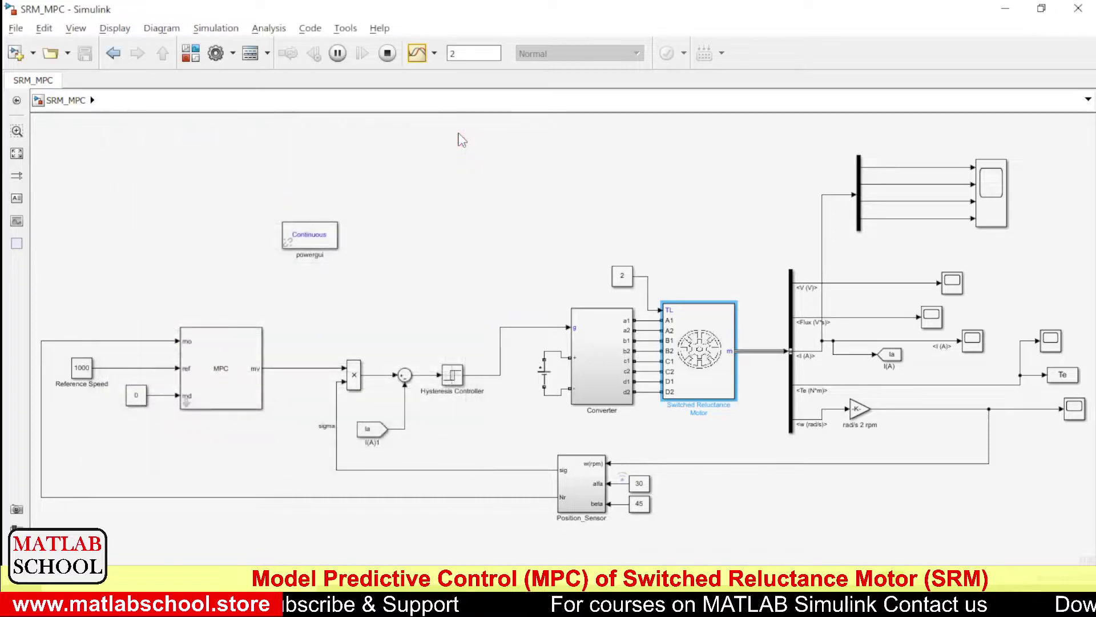
pyautogui.click(599, 227)
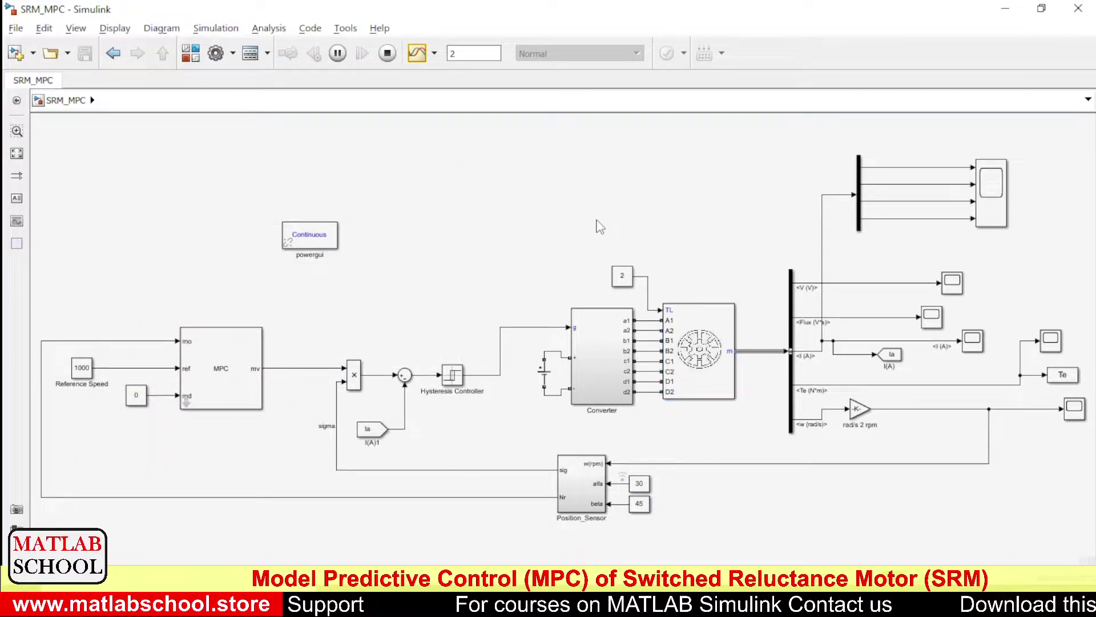
pyautogui.doubleClick(1074, 410)
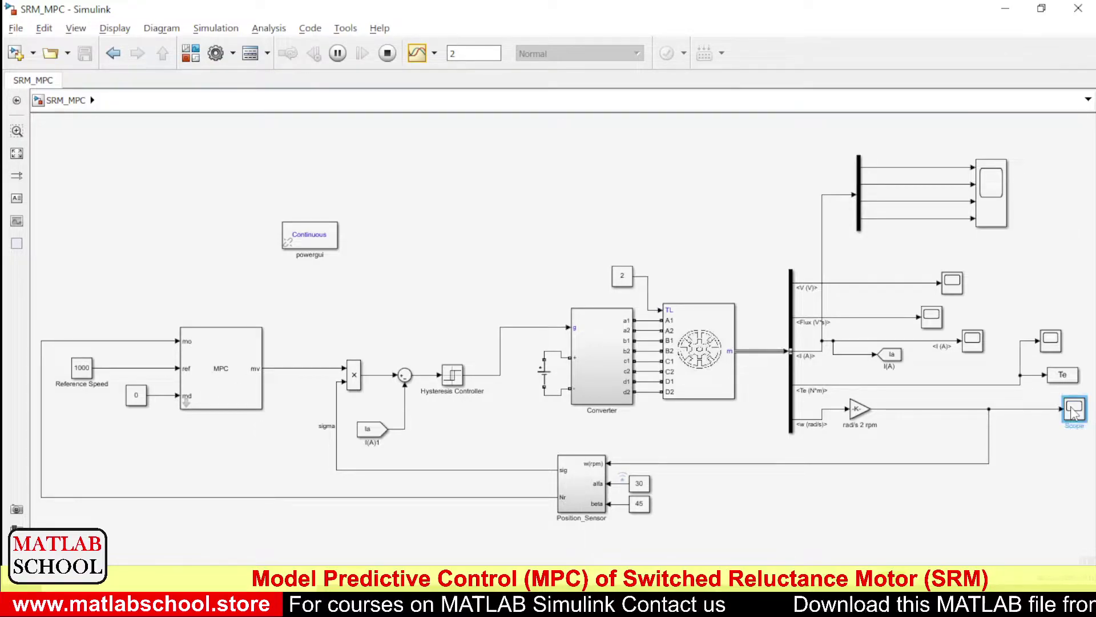
pyautogui.click(1006, 7)
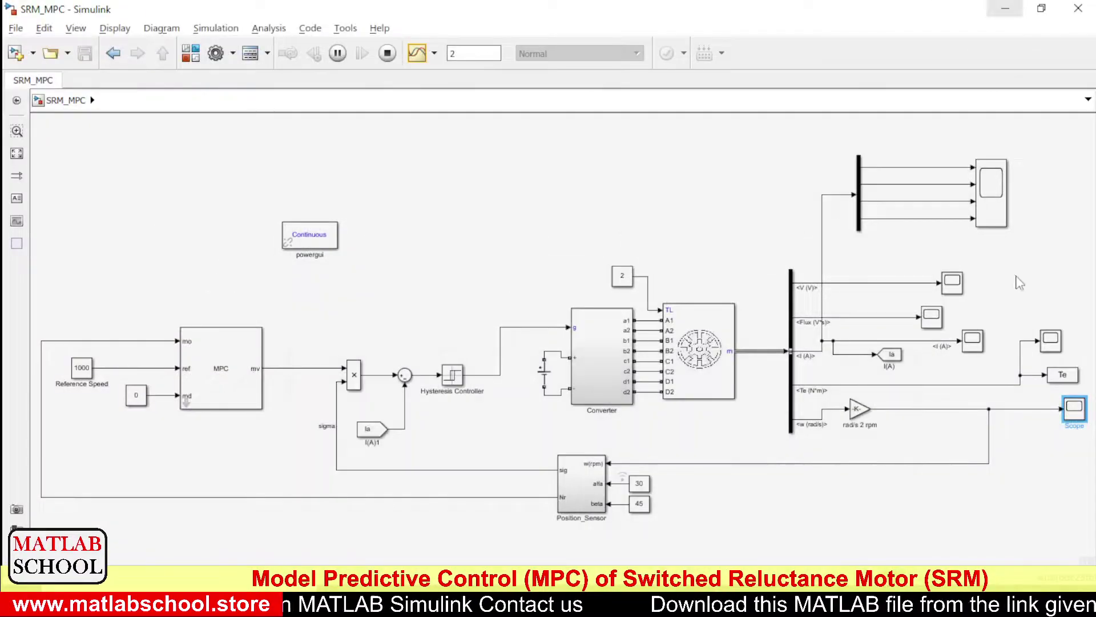
pyautogui.click(1052, 343)
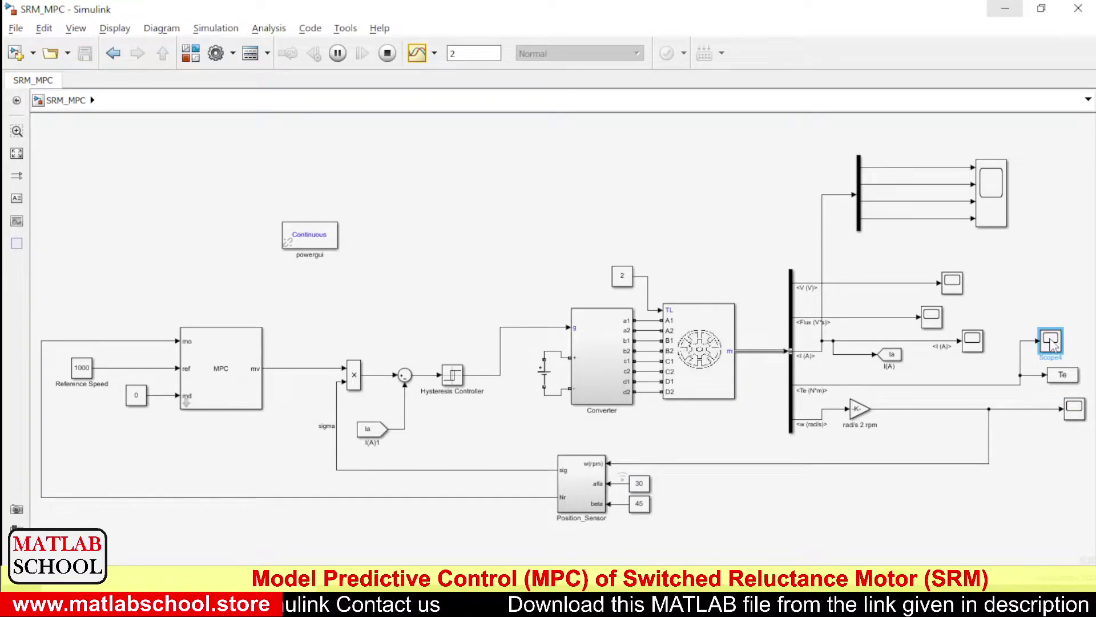
pyautogui.doubleClick(1052, 343)
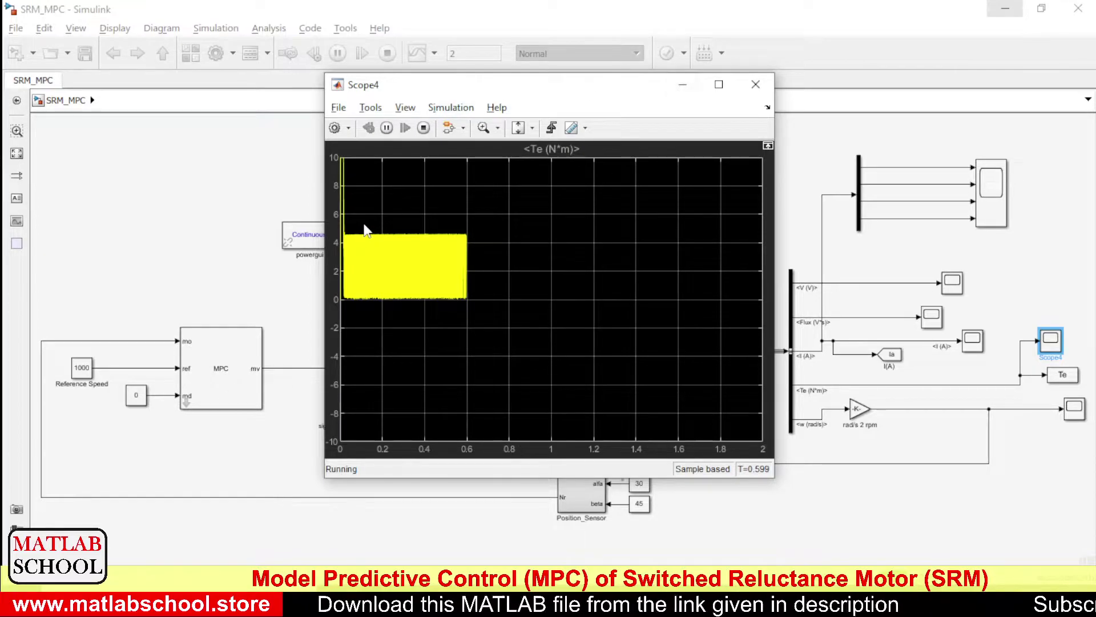
pyautogui.click(681, 86)
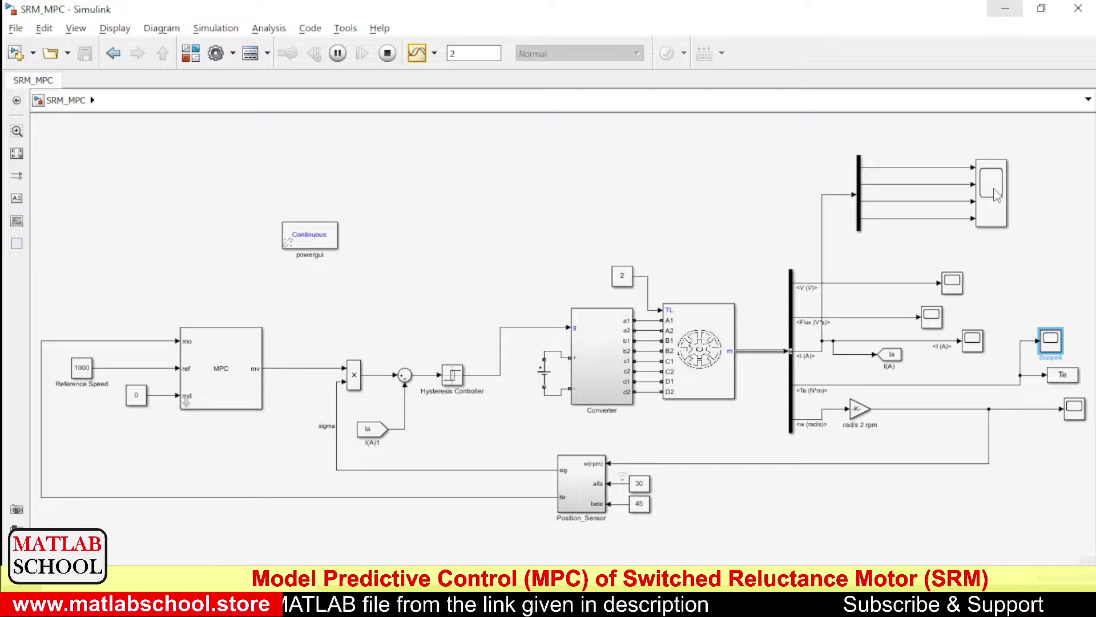
pyautogui.click(996, 194)
pyautogui.doubleClick(997, 195)
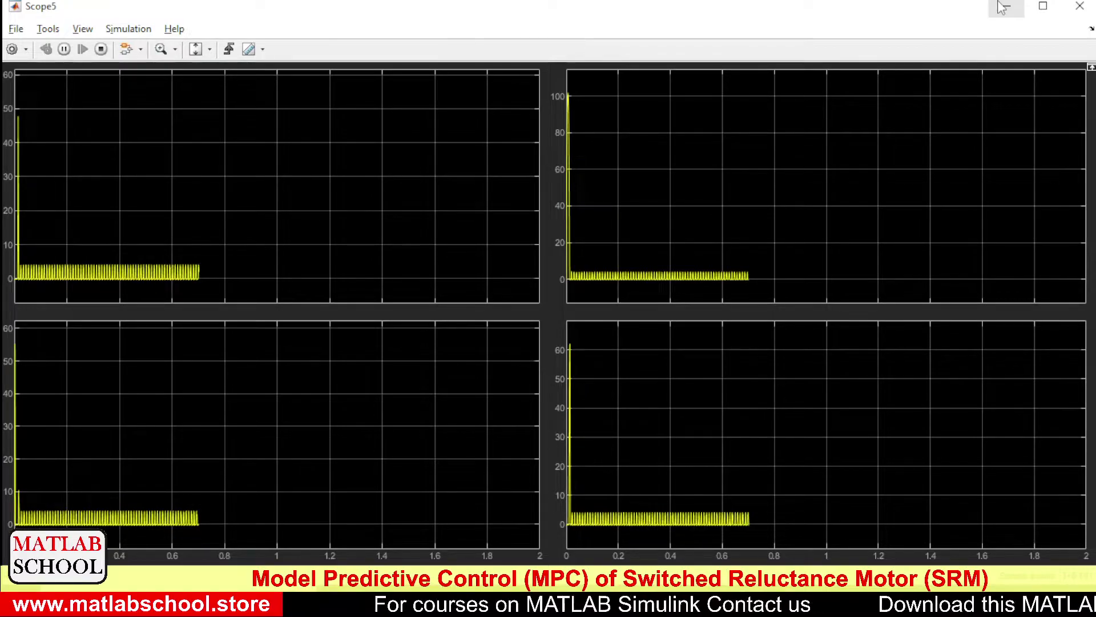
pyautogui.click(1002, 8)
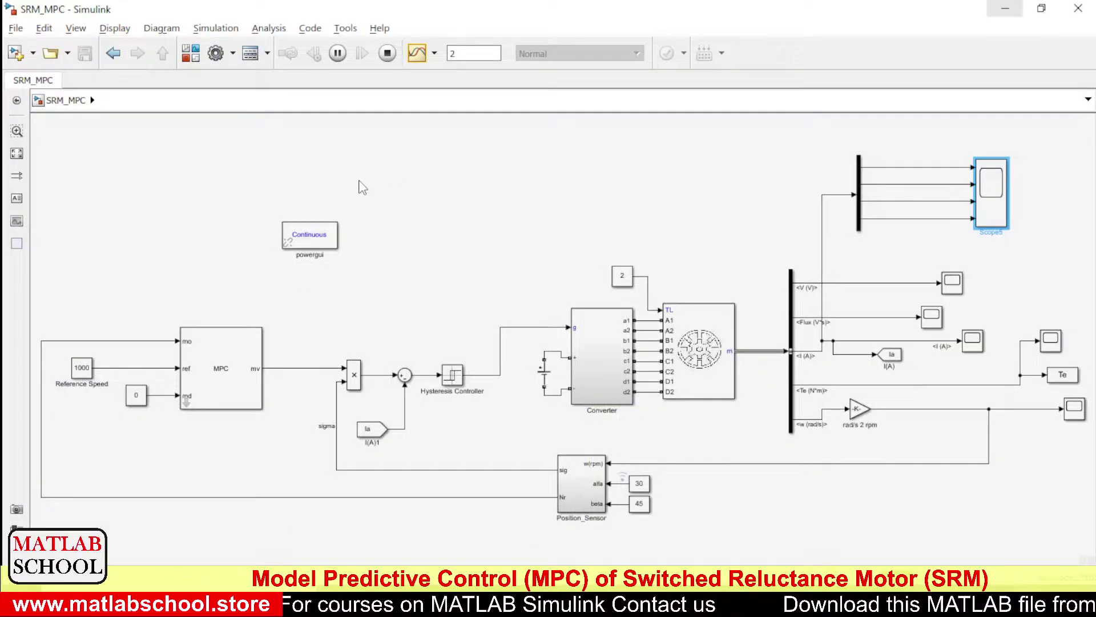
pyautogui.click(329, 106)
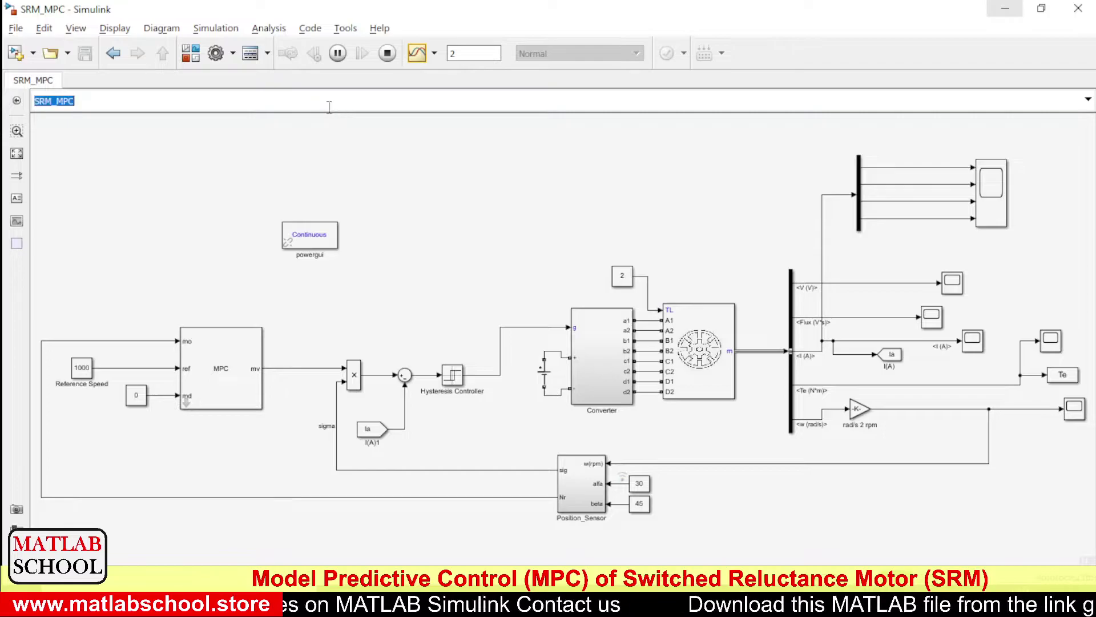
pyautogui.click(370, 147)
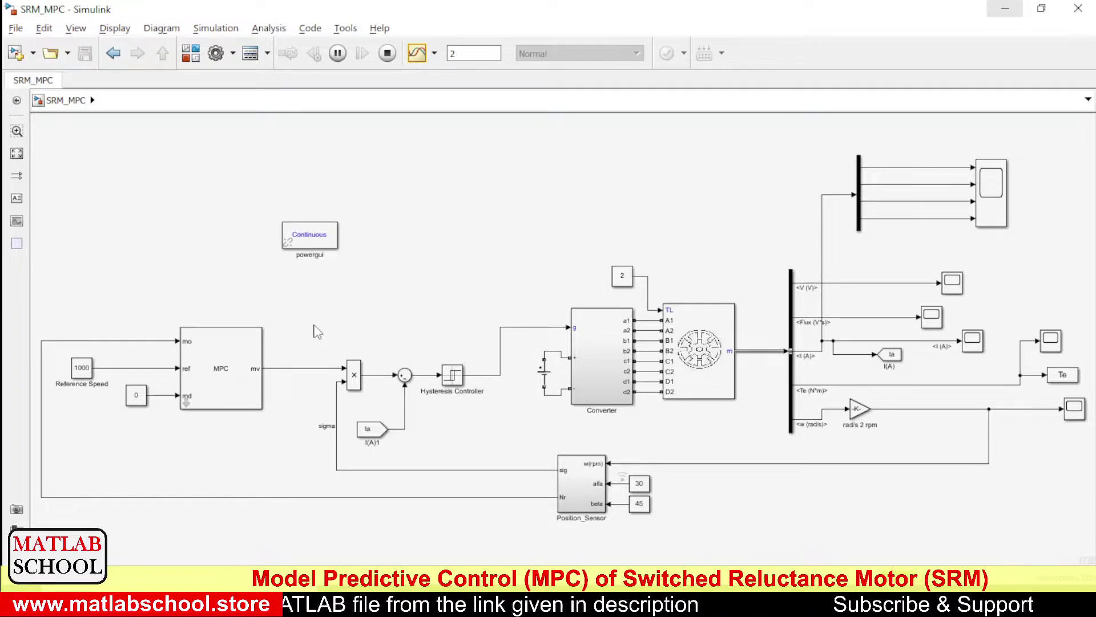
pyautogui.doubleClick(601, 381)
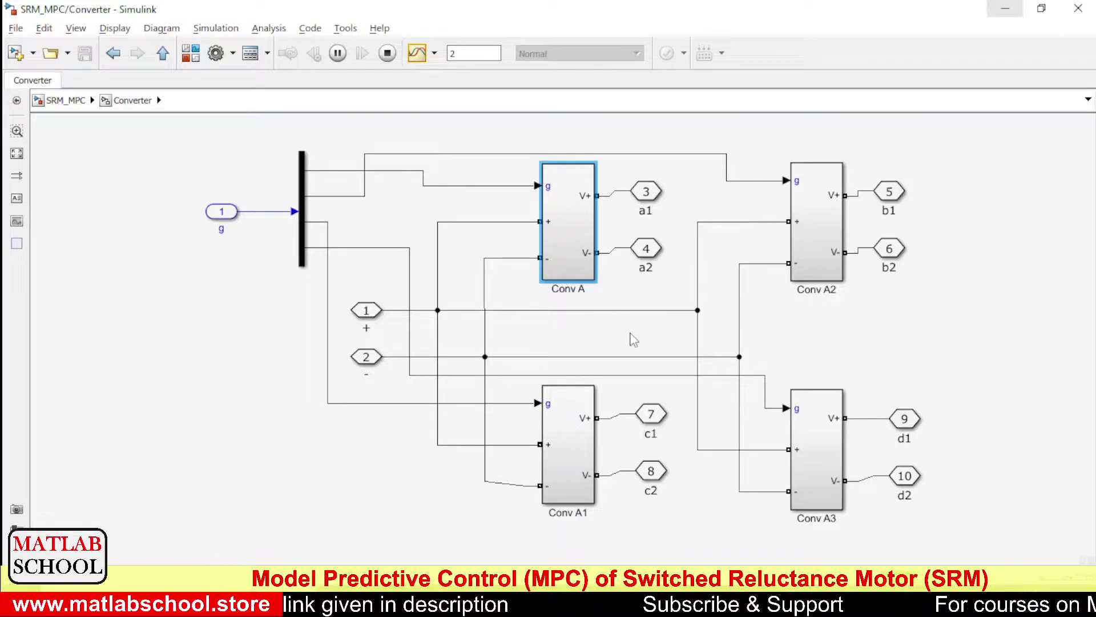
pyautogui.click(634, 340)
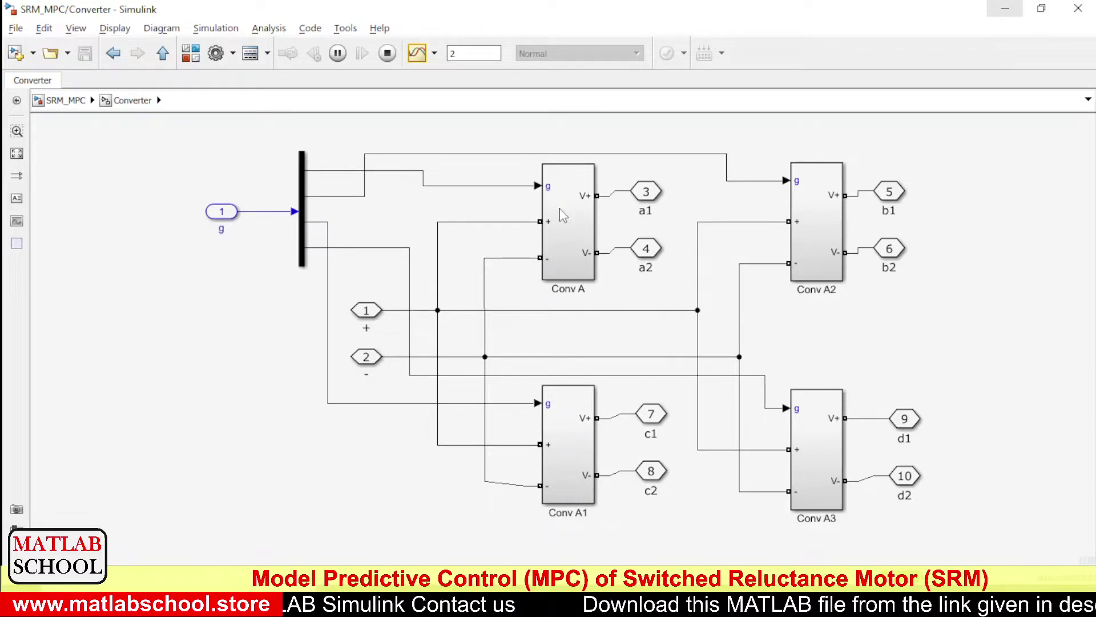
pyautogui.doubleClick(562, 215)
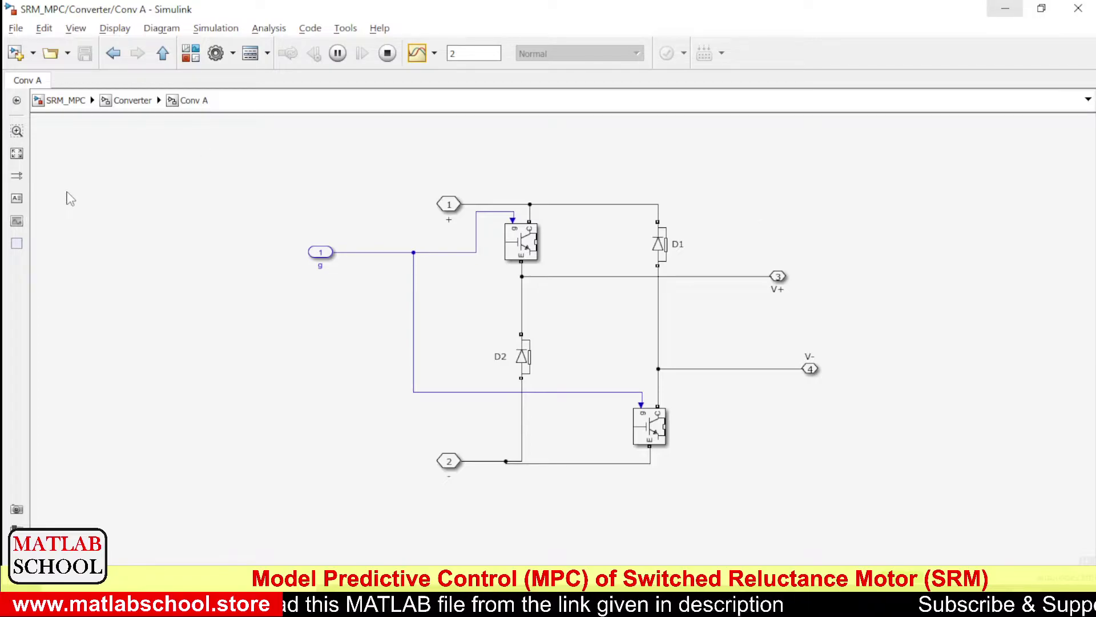
pyautogui.click(61, 105)
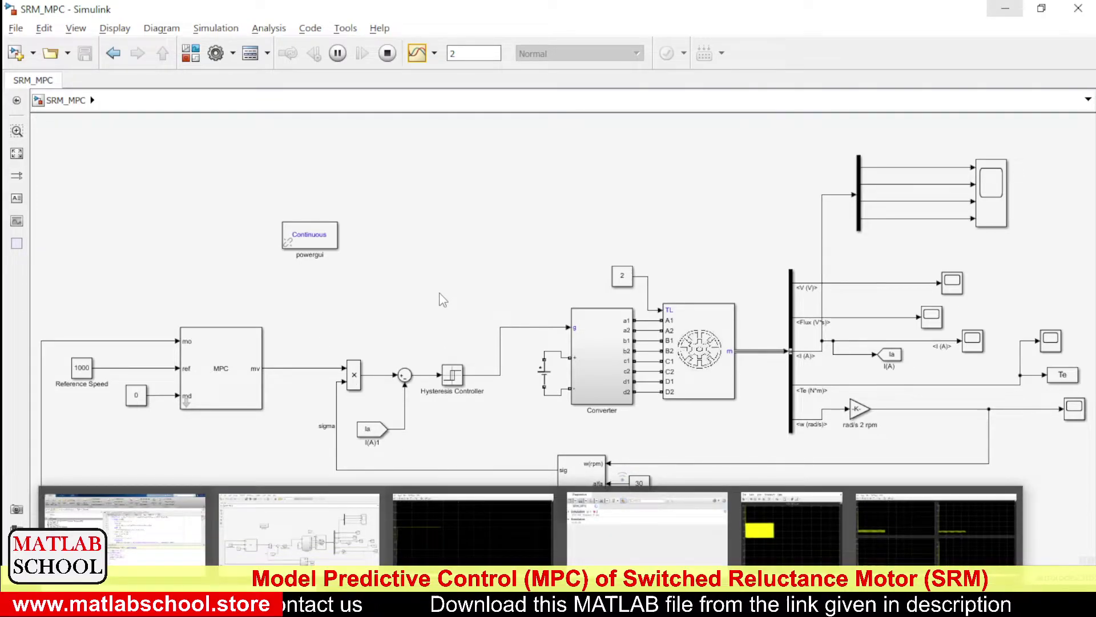
# Stop the SRM_MPC simulation and open SRM_MPC_TUNING_TF.slx from the Current Folder
pyautogui.click(387, 55)
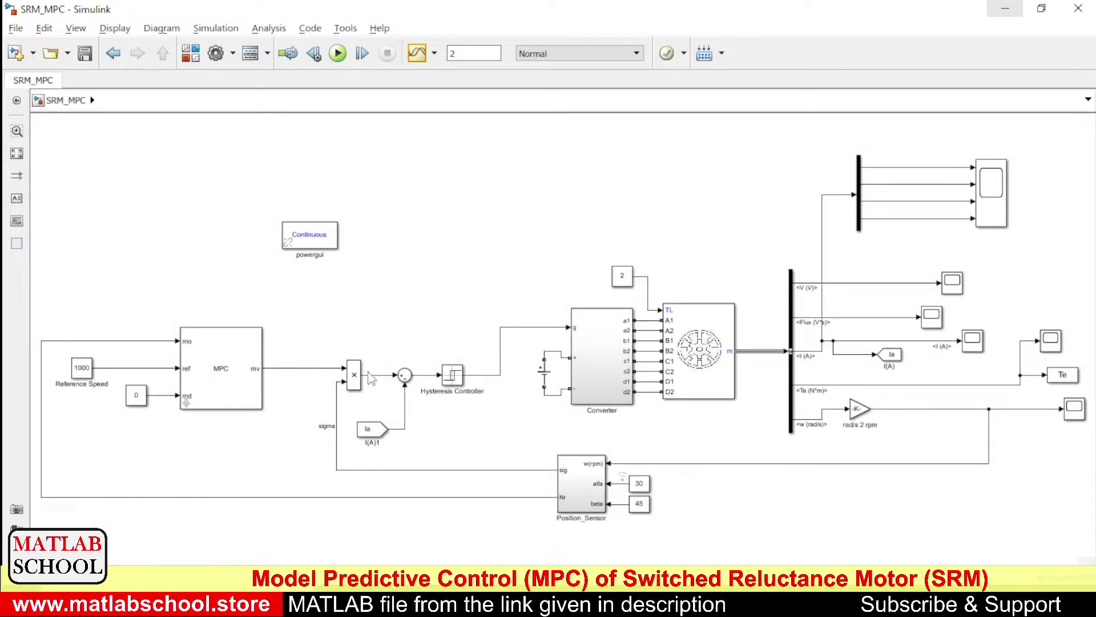
pyautogui.hotkey('alt', 'Tab')
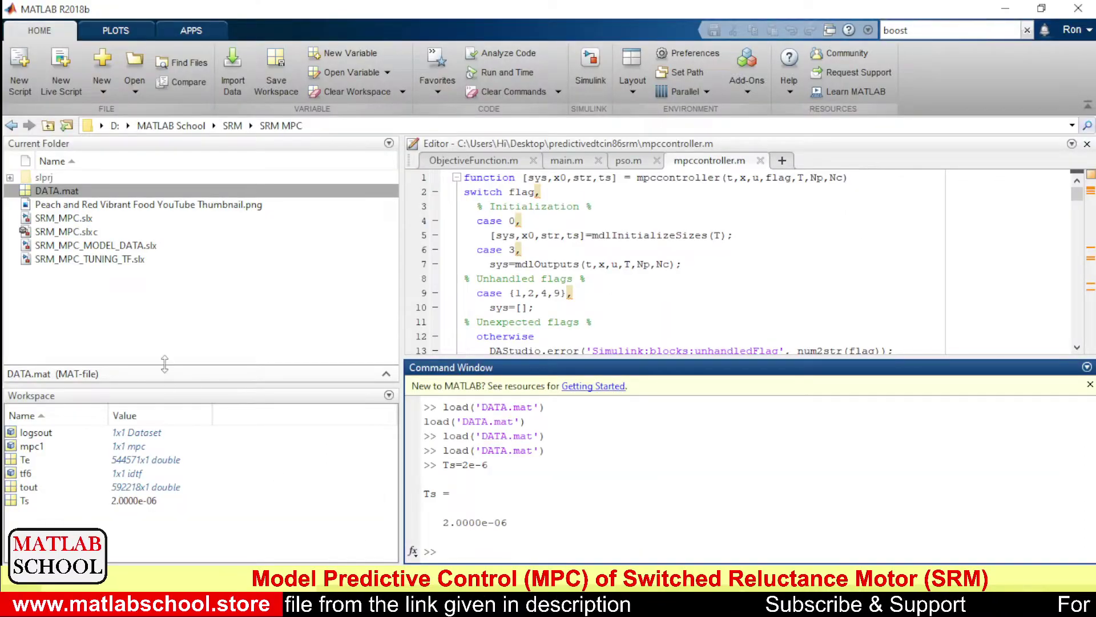
pyautogui.click(78, 262)
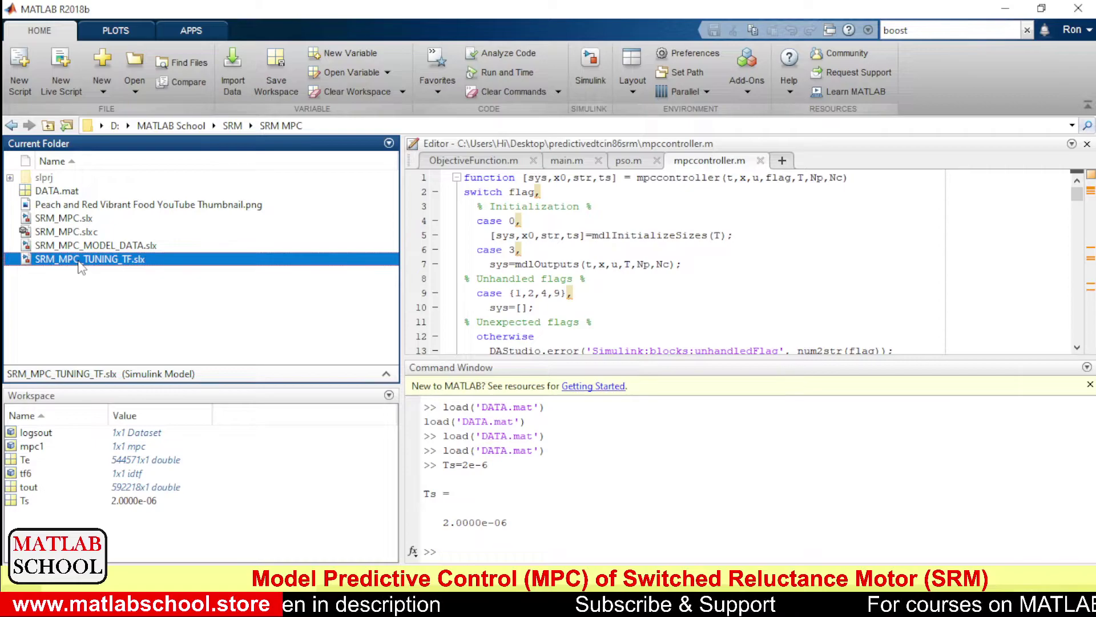
pyautogui.doubleClick(79, 261)
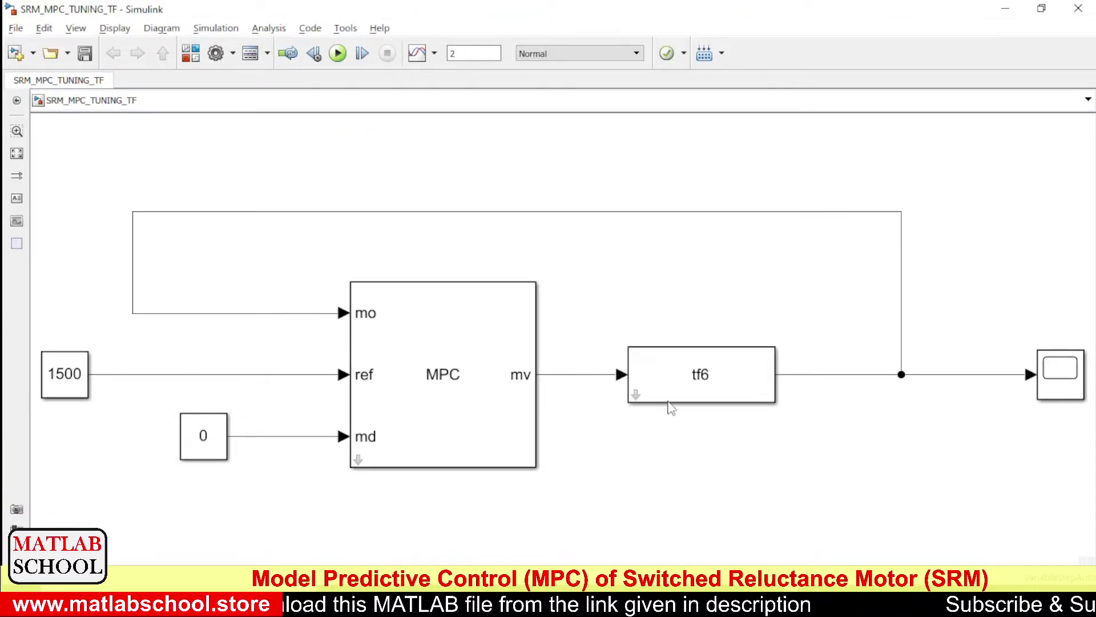
# Inspect the tf6 transfer function block, then run the SRM_MPC_TUNING_TF simulation with Ctrl+T
pyautogui.click(693, 401)
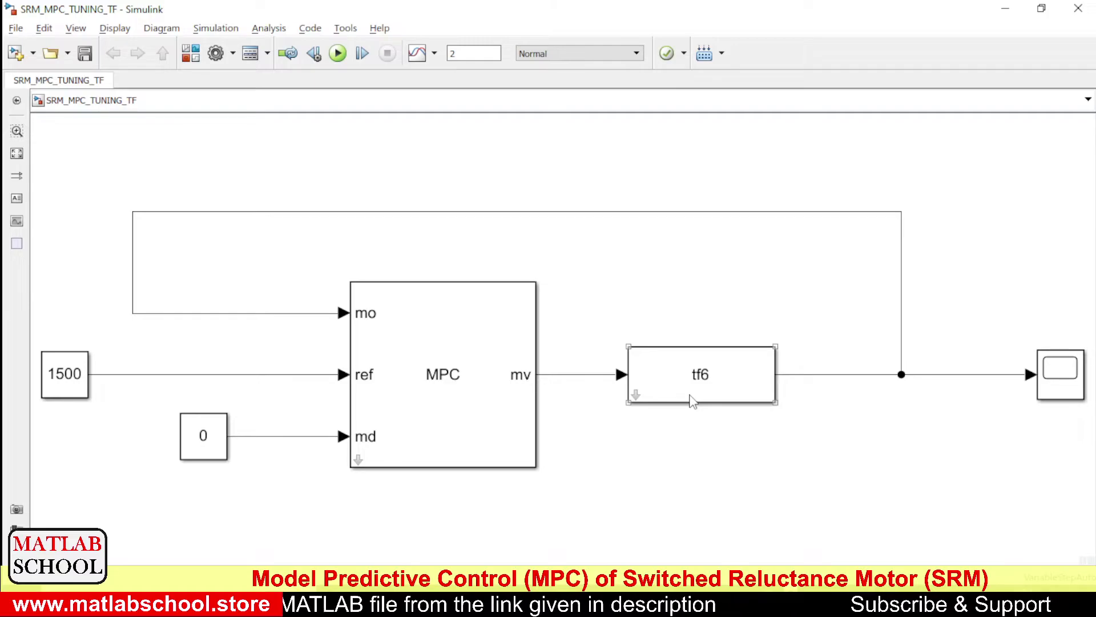
pyautogui.click(578, 332)
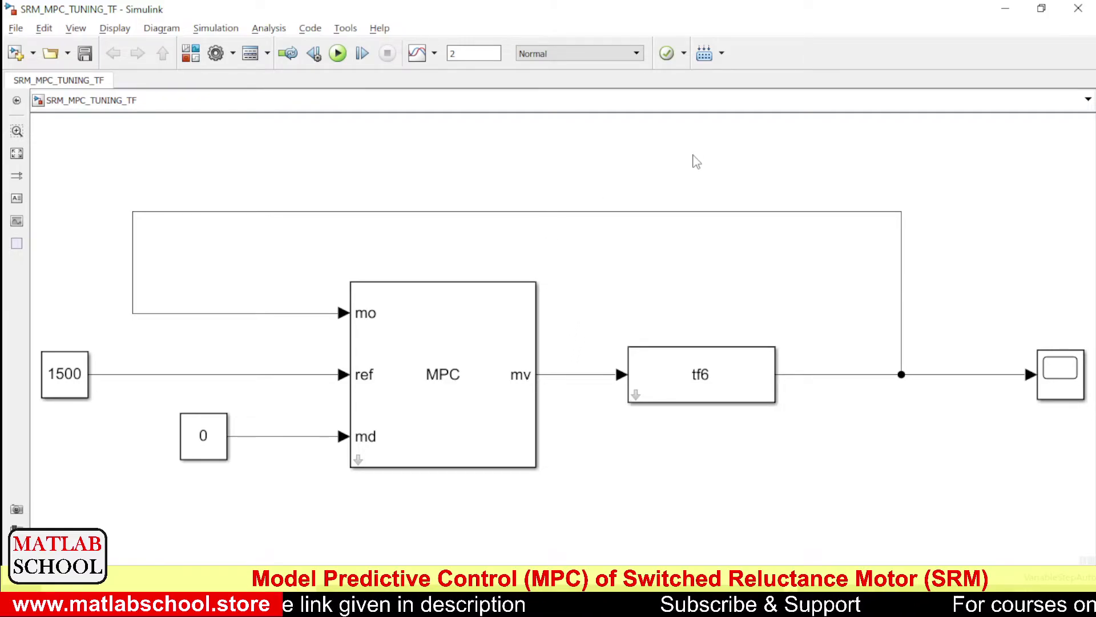
pyautogui.click(1005, 8)
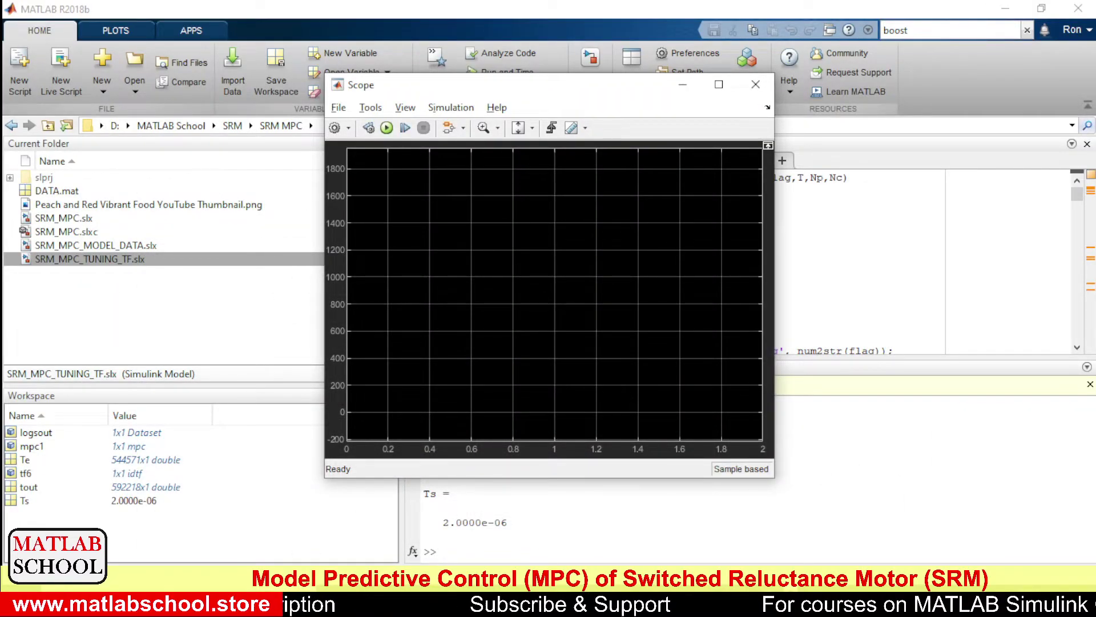
pyautogui.hotkey('alt', 'Tab')
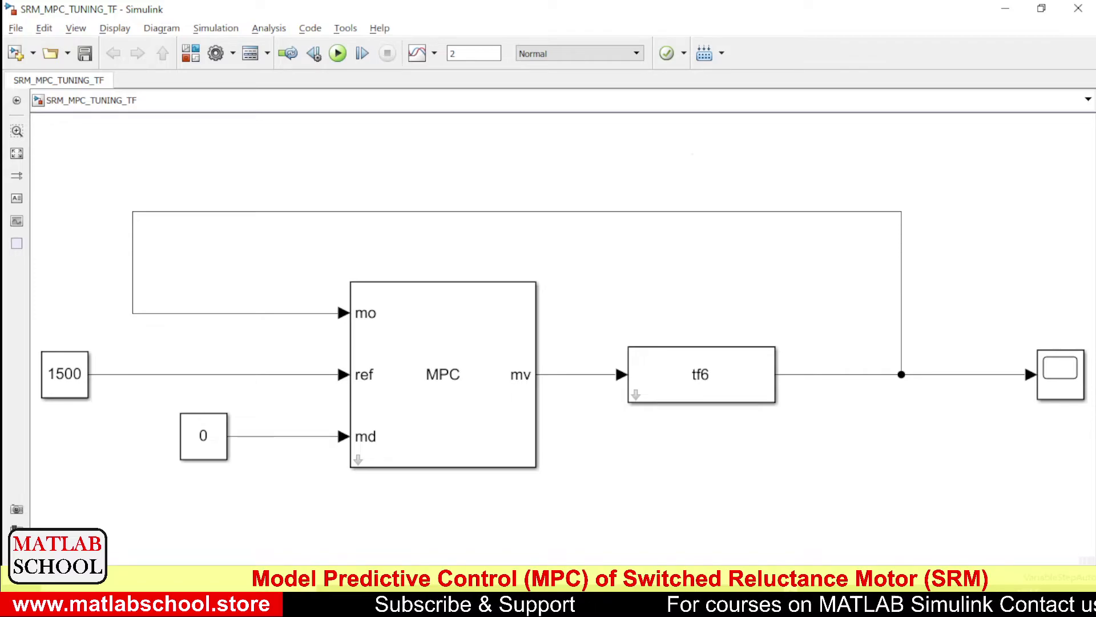
pyautogui.hotkey('ctrl', 't')
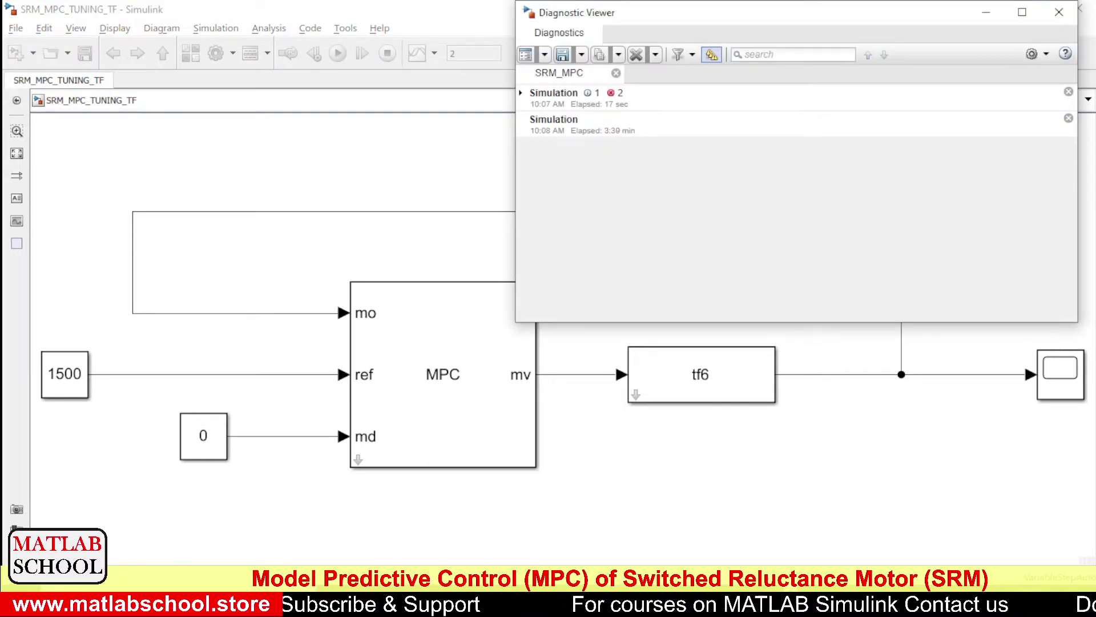